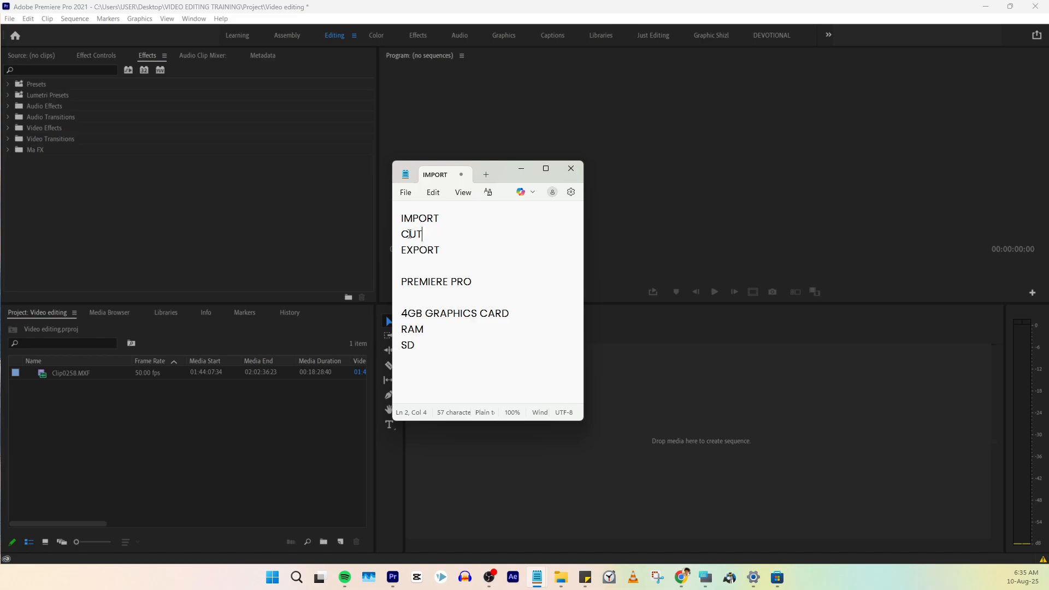
- Create a sequence from Clip0258.MXF by placing it in the empty timeline, and fit the whole clip in view
{"action": "left_click", "coordinate": [173, 432]}
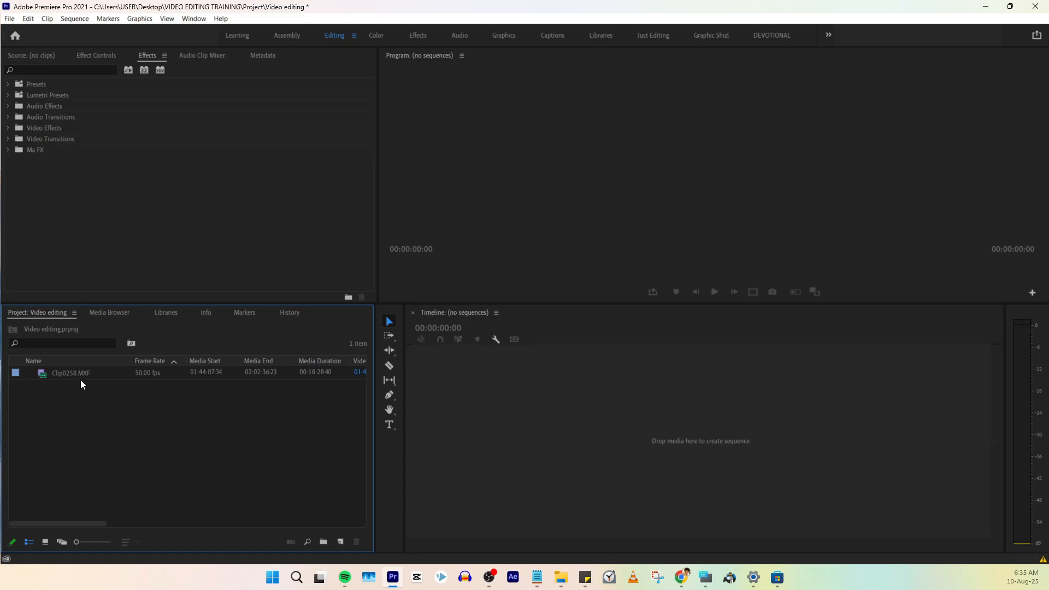
{"action": "left_click", "coordinate": [59, 374]}
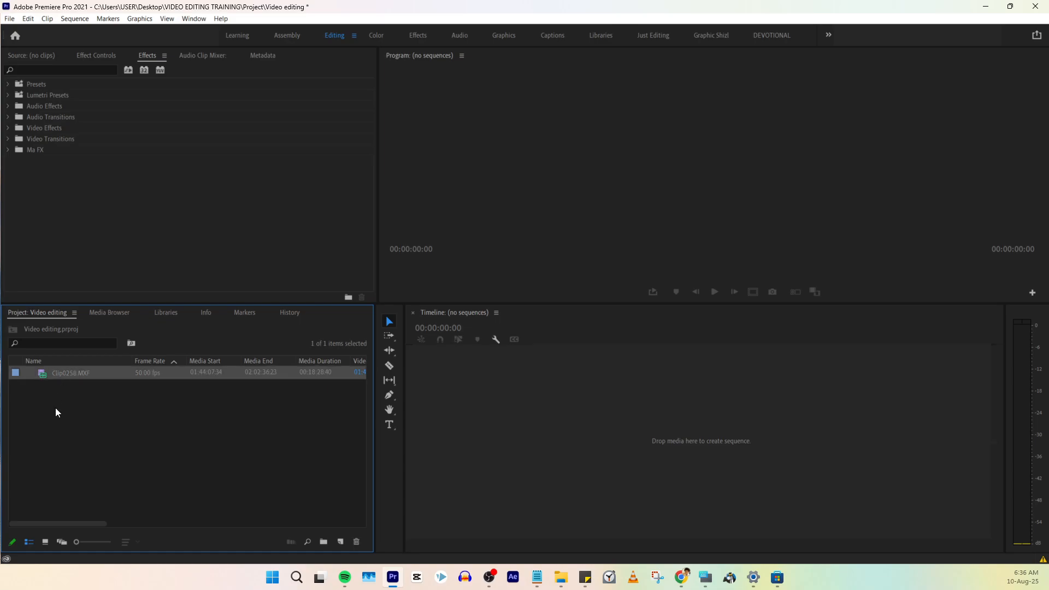
{"action": "left_click_drag", "start_coordinate": [54, 374], "coordinate": [135, 417]}
{"action": "left_click_drag", "start_coordinate": [43, 379], "coordinate": [694, 443]}
{"action": "left_click_drag", "start_coordinate": [694, 444], "coordinate": [693, 442]}
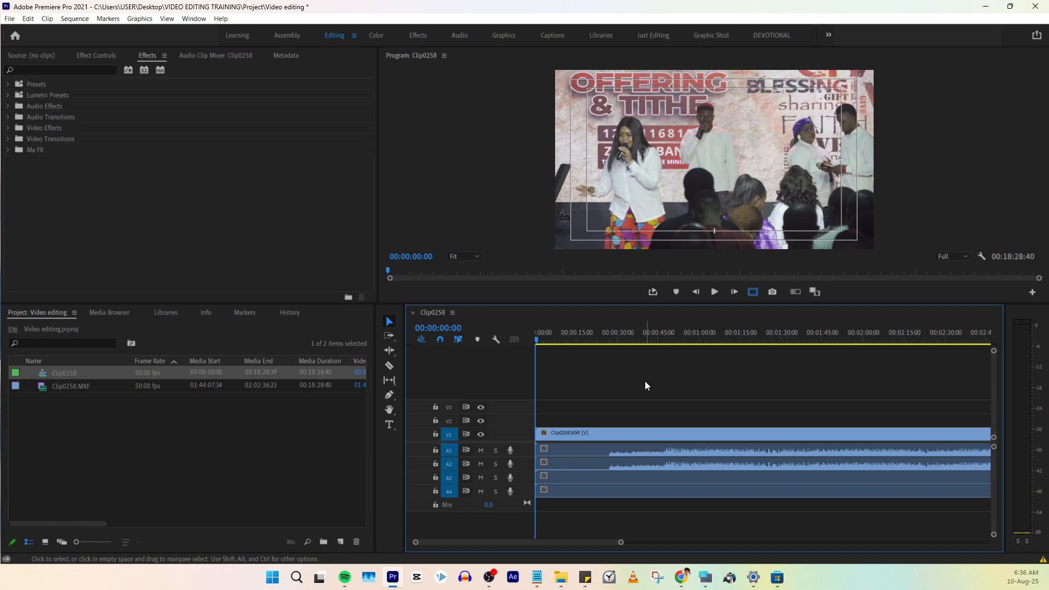
{"action": "key", "text": "backslash"}
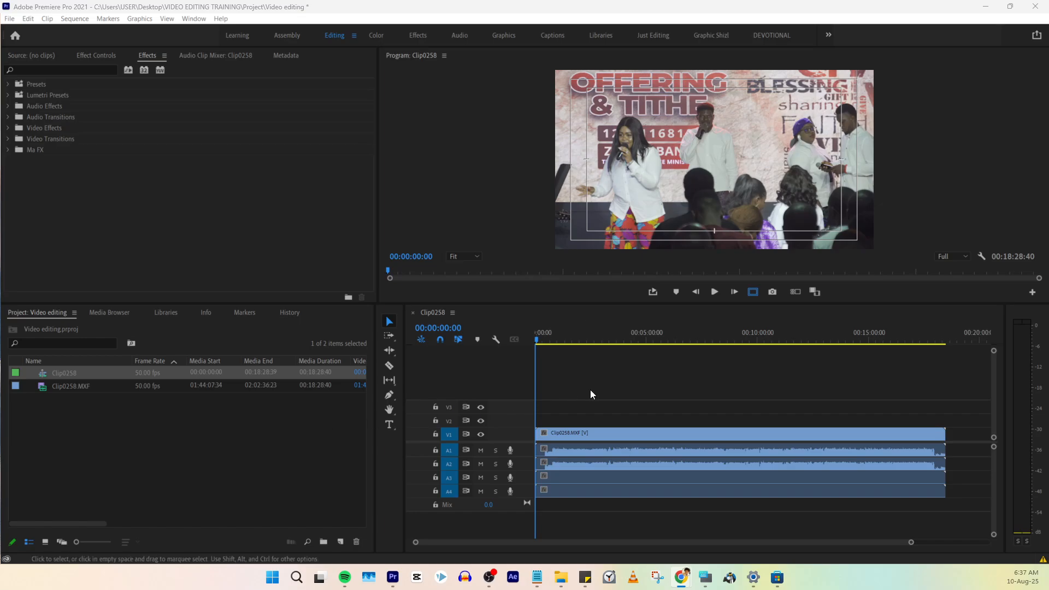
- Delete the Clip0258 sequence from the project, keeping only the source footage
{"action": "left_click", "coordinate": [604, 392]}
{"action": "key", "text": "ctrl+a"}
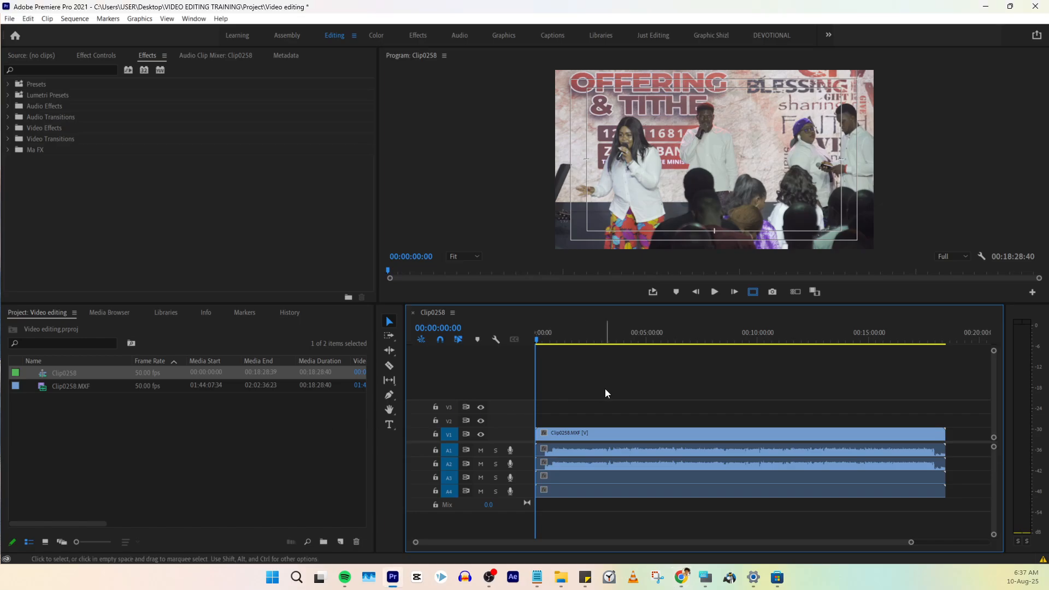
{"action": "key", "text": "Delete"}
{"action": "key", "text": "Delete"}
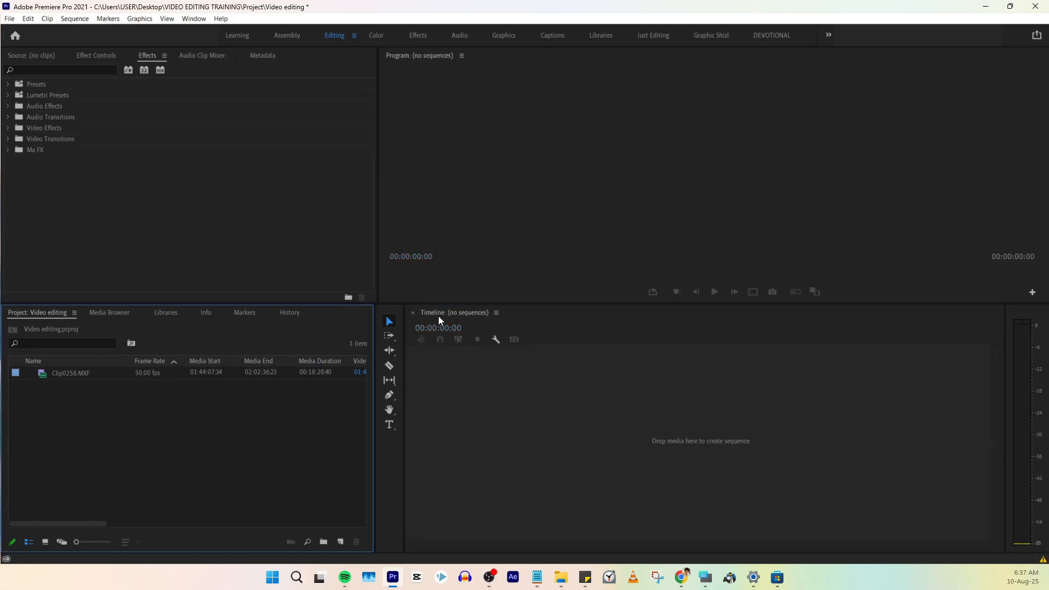
- Create a new sequence by placing Clip0258.MXF in the empty timeline
{"action": "left_click_drag", "start_coordinate": [45, 373], "coordinate": [533, 430]}
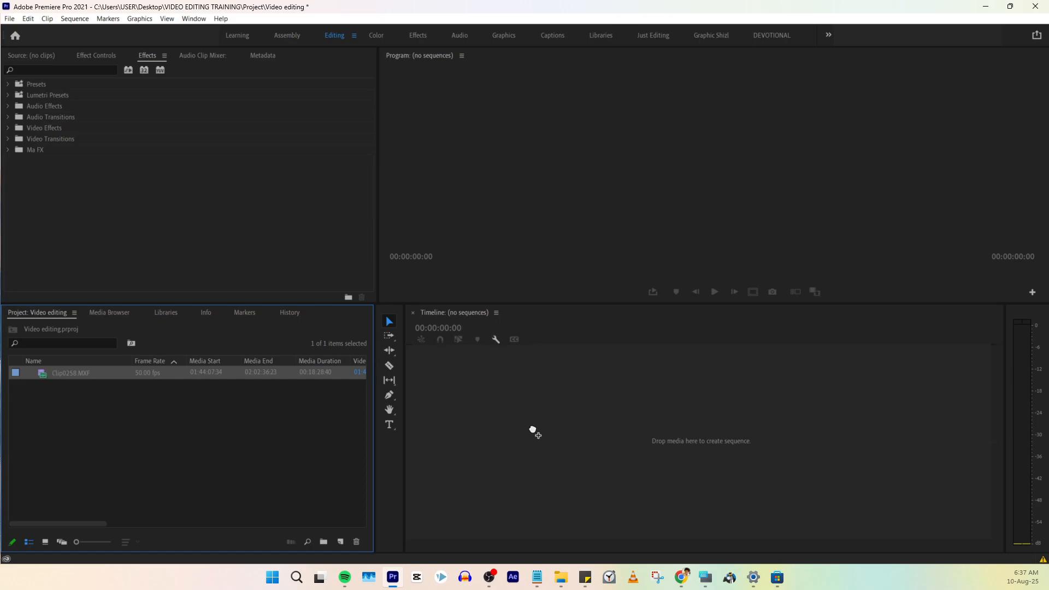
{"action": "left_click_drag", "start_coordinate": [533, 430], "coordinate": [533, 429]}
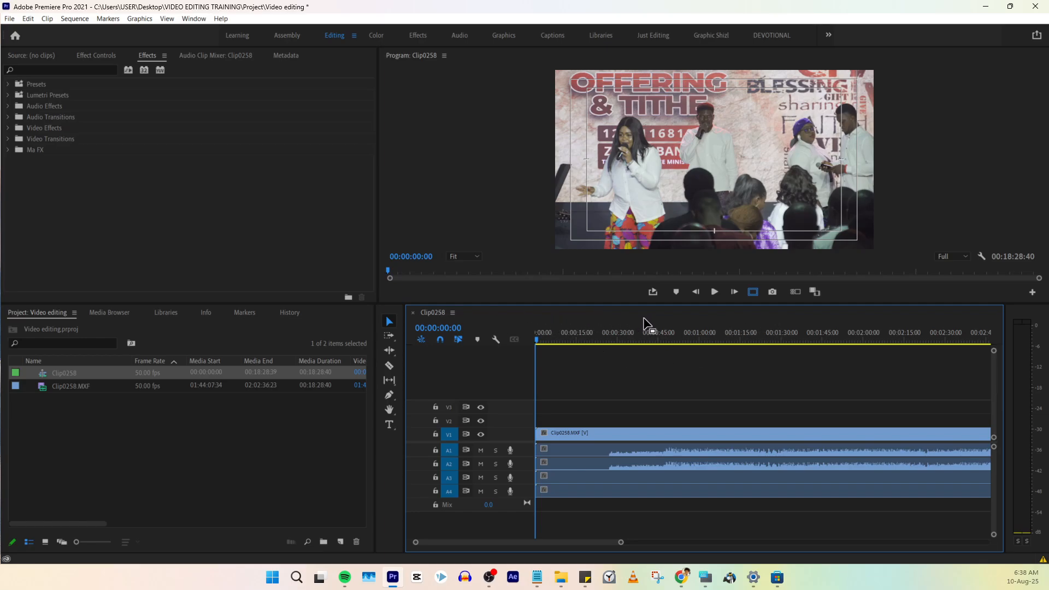
- Create a second sequence directly from the Clip0258.MXF footage and compare it with the first sequence
{"action": "left_click", "coordinate": [31, 402]}
{"action": "left_click", "coordinate": [73, 385]}
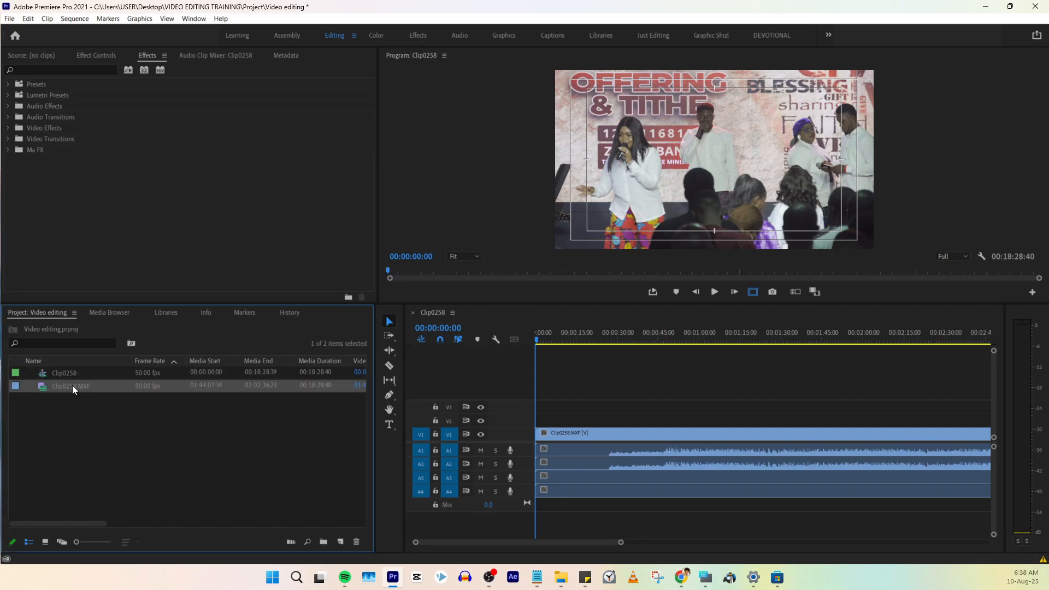
{"action": "key", "text": "ctrl+shift+n"}
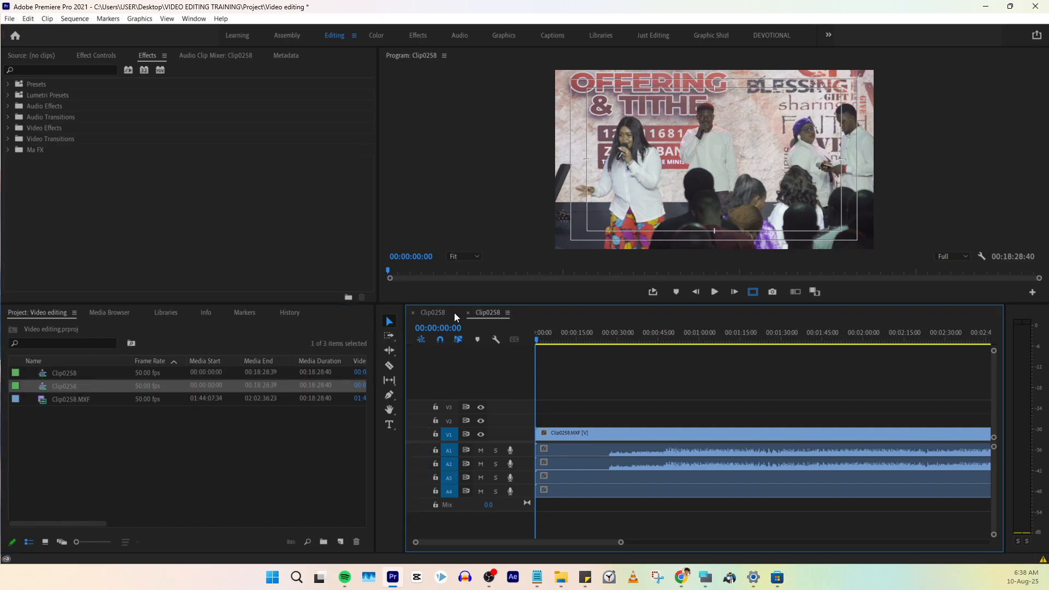
{"action": "left_click", "coordinate": [431, 313]}
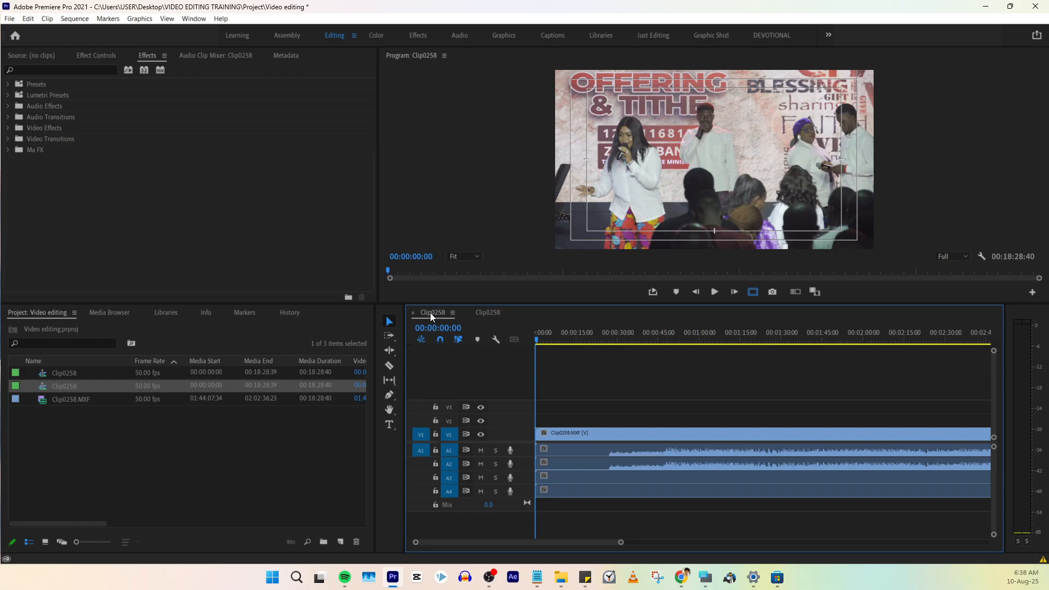
{"action": "left_click", "coordinate": [485, 312]}
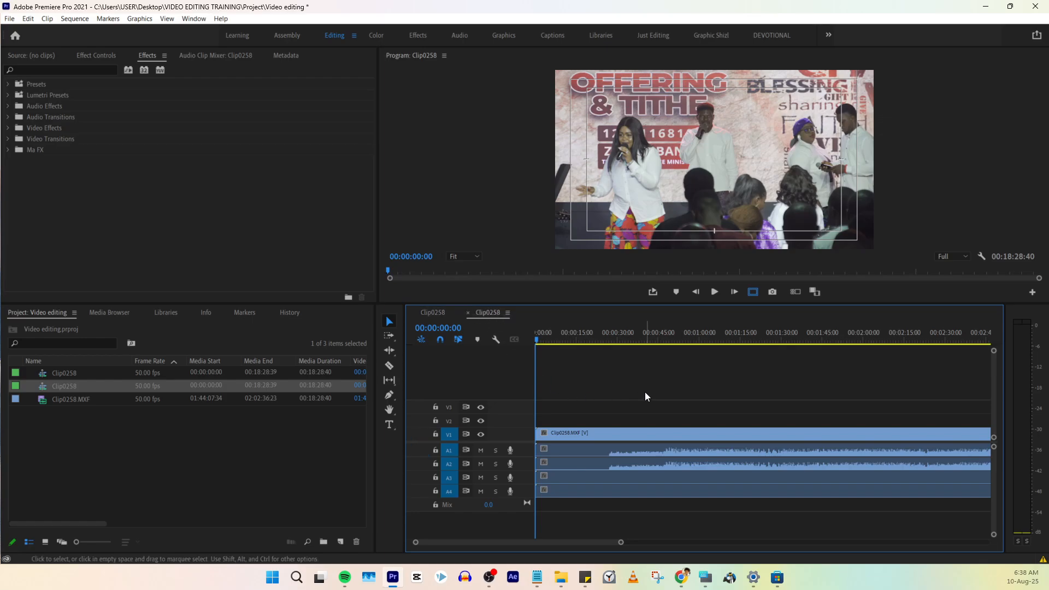
- Close the duplicate Clip0258 sequence and delete it from the project
{"action": "left_click", "coordinate": [469, 313]}
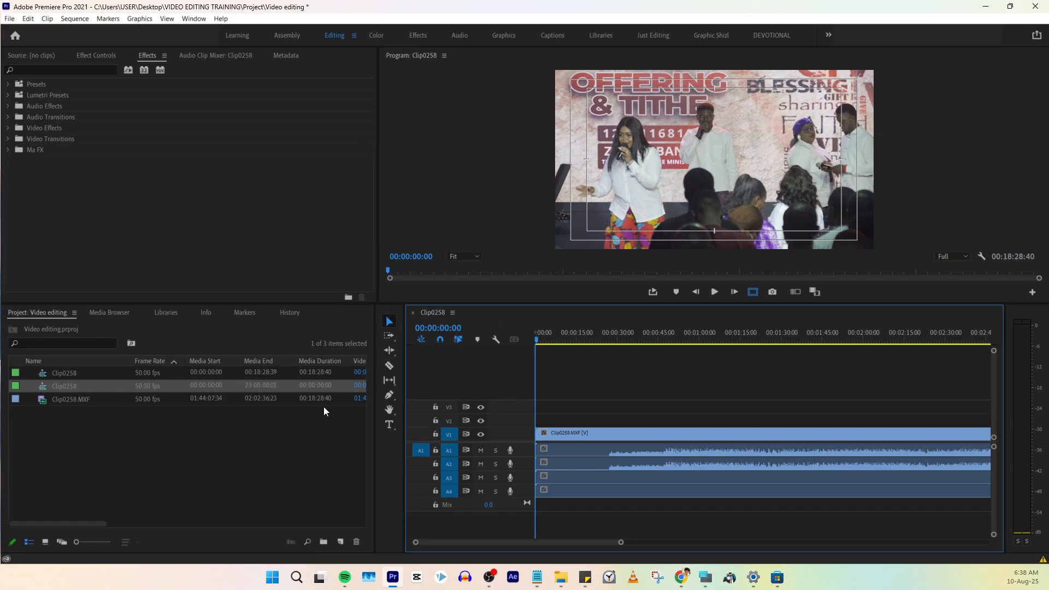
{"action": "key", "text": "Delete"}
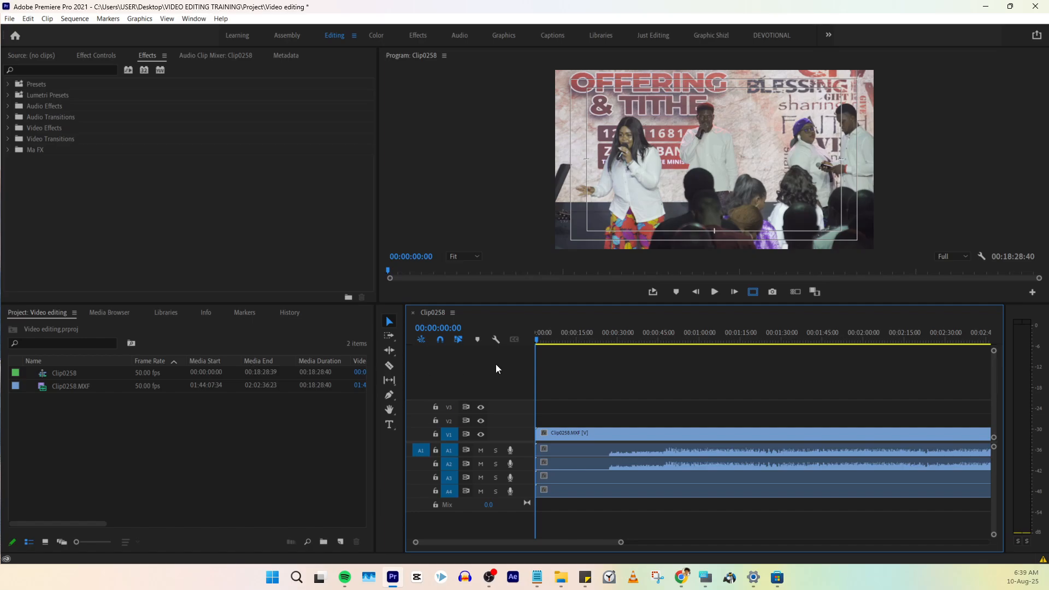
- Rename the Clip0258 sequence as "Choir short 1 minute"
{"action": "left_click", "coordinate": [66, 374]}
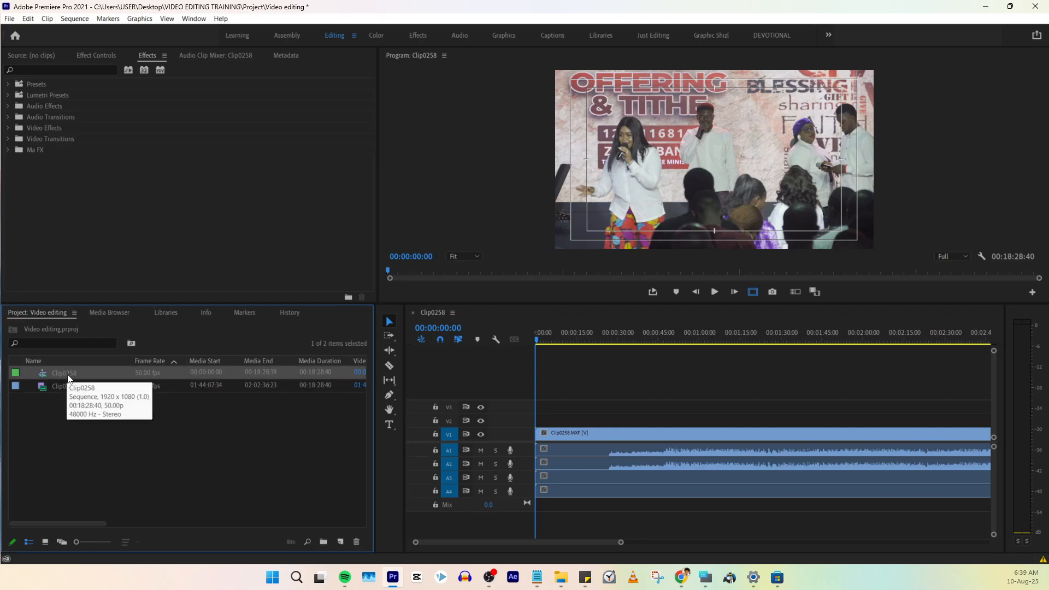
{"action": "left_click", "coordinate": [68, 373]}
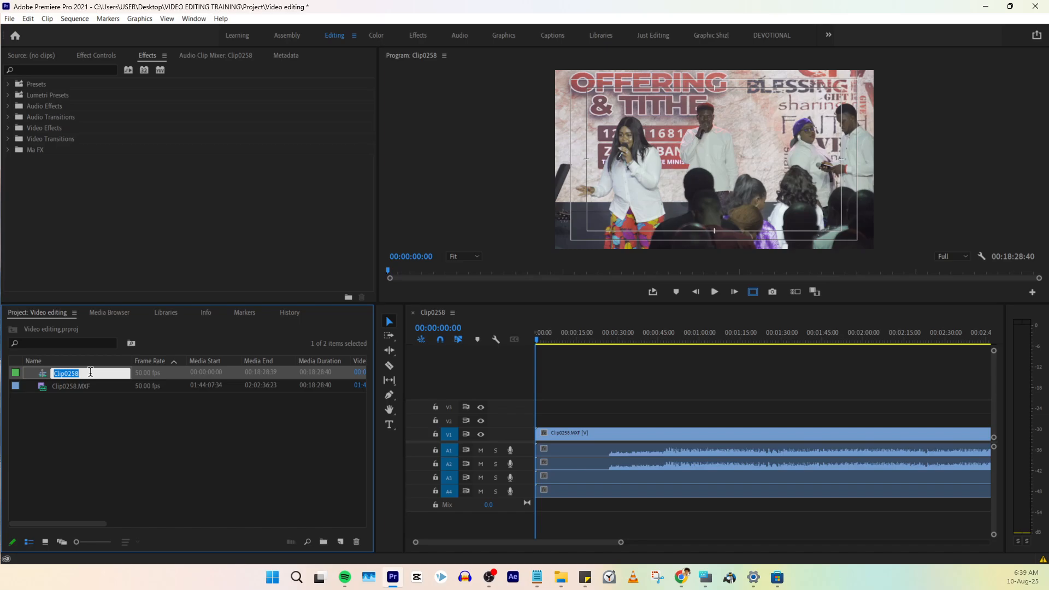
{"action": "type", "text": "Choir short 1 minute"}
{"action": "left_click", "coordinate": [114, 425]}
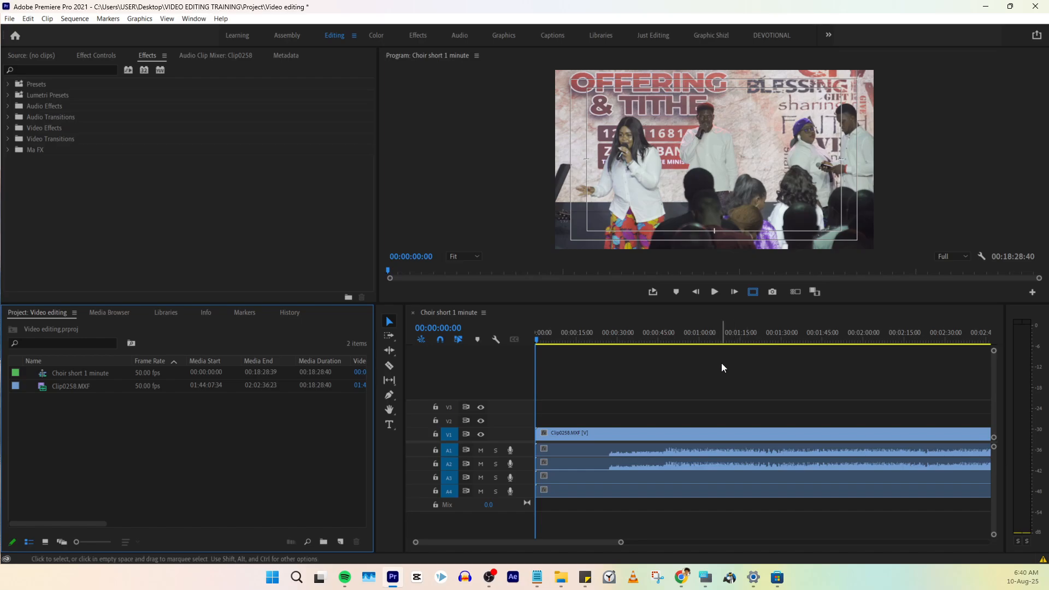
- Show the whole clip in the timeline and scrub through its first four minutes to look for a usable section
{"action": "left_click", "coordinate": [746, 340]}
{"action": "key", "text": "minus"}
{"action": "key", "text": "minus"}
{"action": "key", "text": "minus"}
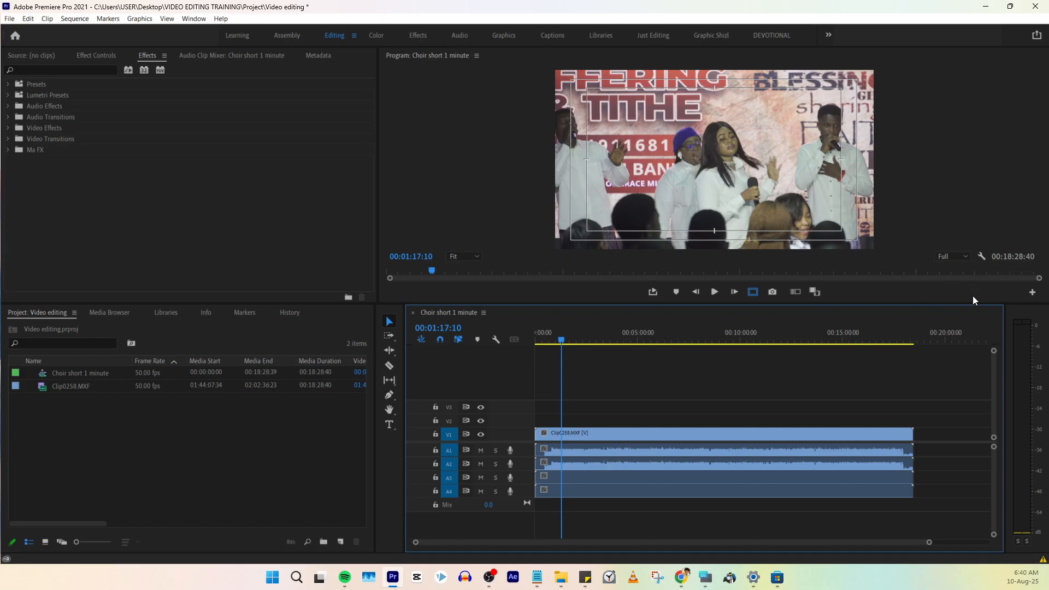
{"action": "left_click_drag", "start_coordinate": [561, 341], "coordinate": [567, 341]}
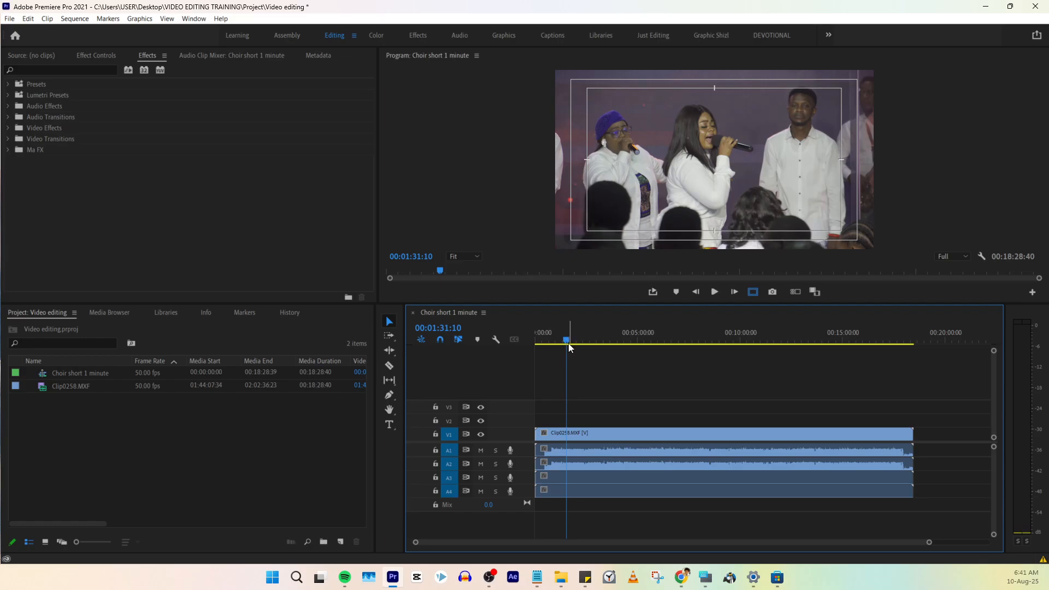
{"action": "left_click_drag", "start_coordinate": [566, 344], "coordinate": [571, 344]}
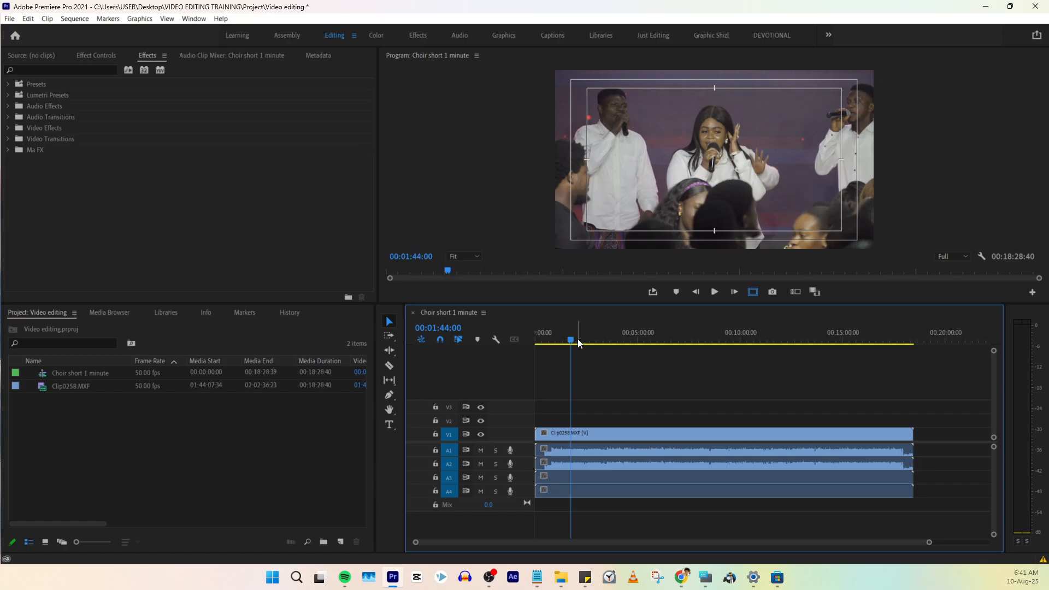
{"action": "mouse_move", "coordinate": [579, 343]}
{"action": "left_mouse_down"}
{"action": "mouse_move", "coordinate": [639, 339]}
{"action": "mouse_move", "coordinate": [599, 340]}
{"action": "left_mouse_up"}
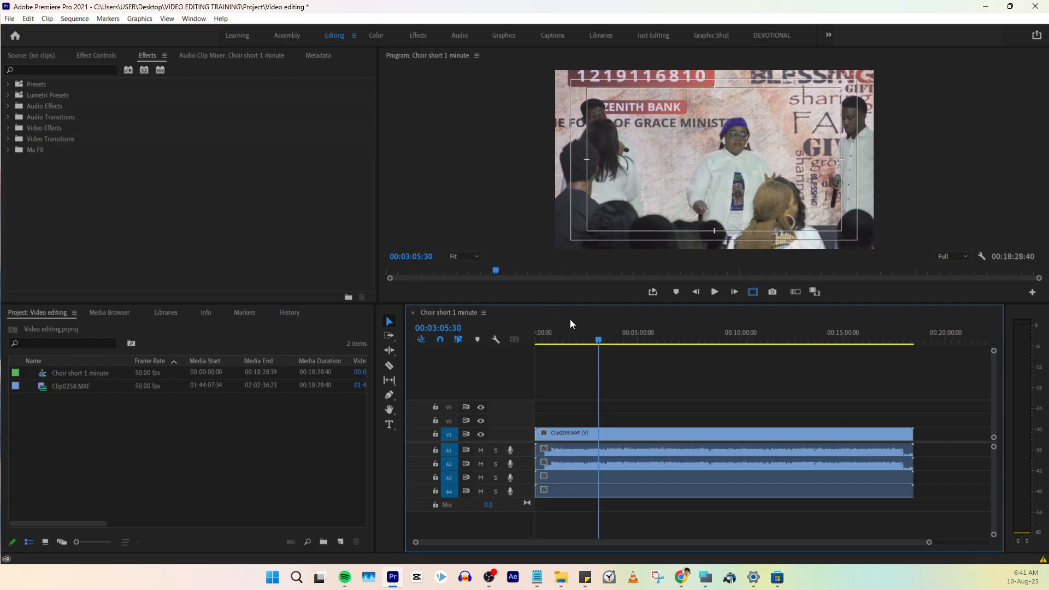
{"action": "left_click", "coordinate": [611, 340]}
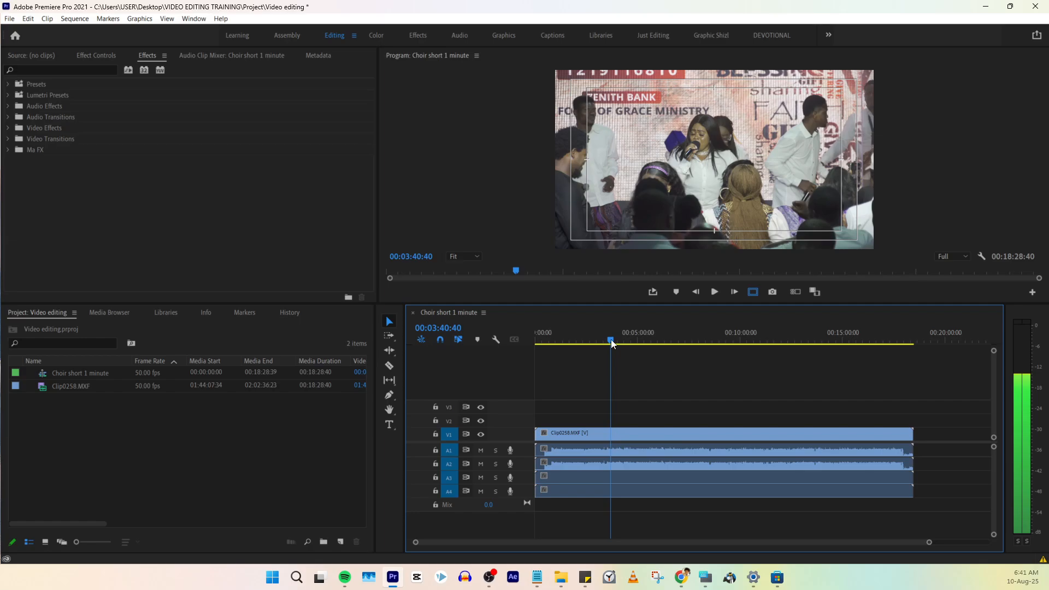
{"action": "left_click_drag", "start_coordinate": [611, 339], "coordinate": [616, 340]}
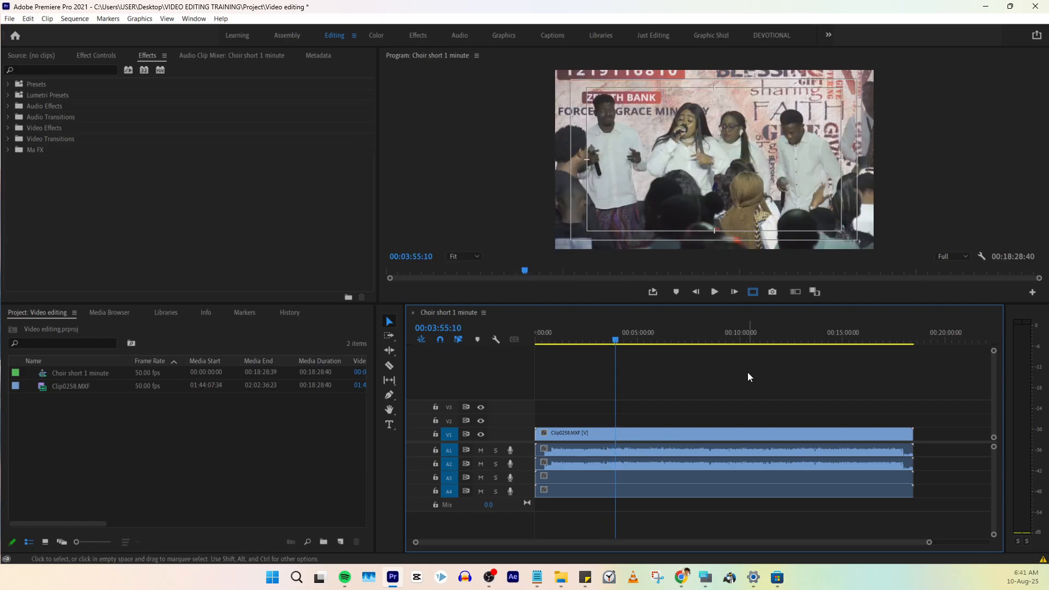
- Play short passages from about 00:03:55 and 00:04:57 to judge which part suits the short
{"action": "key", "text": "space"}
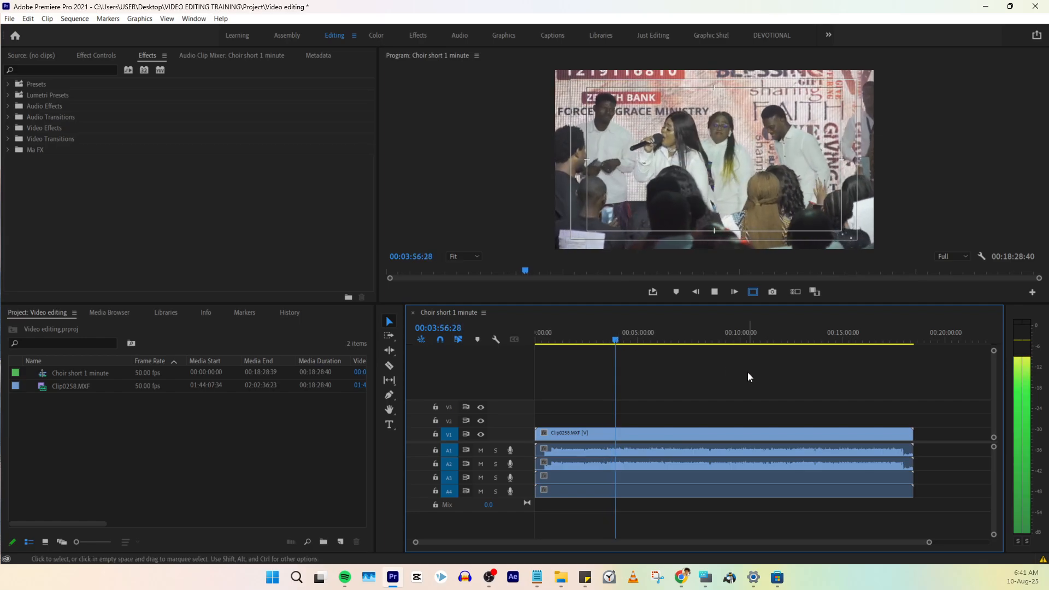
{"action": "key", "text": "space"}
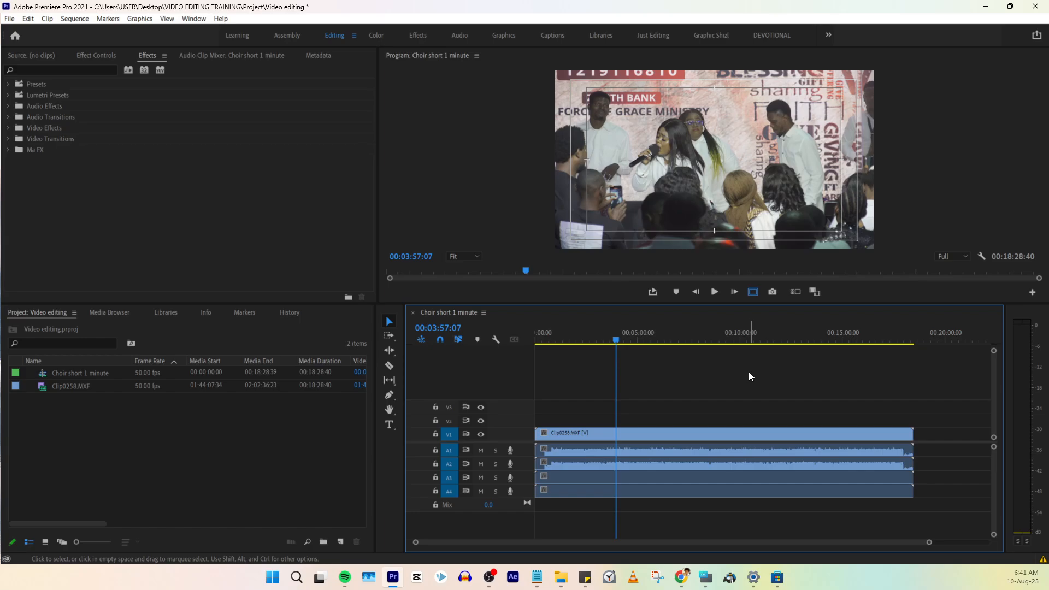
{"action": "key", "text": "space"}
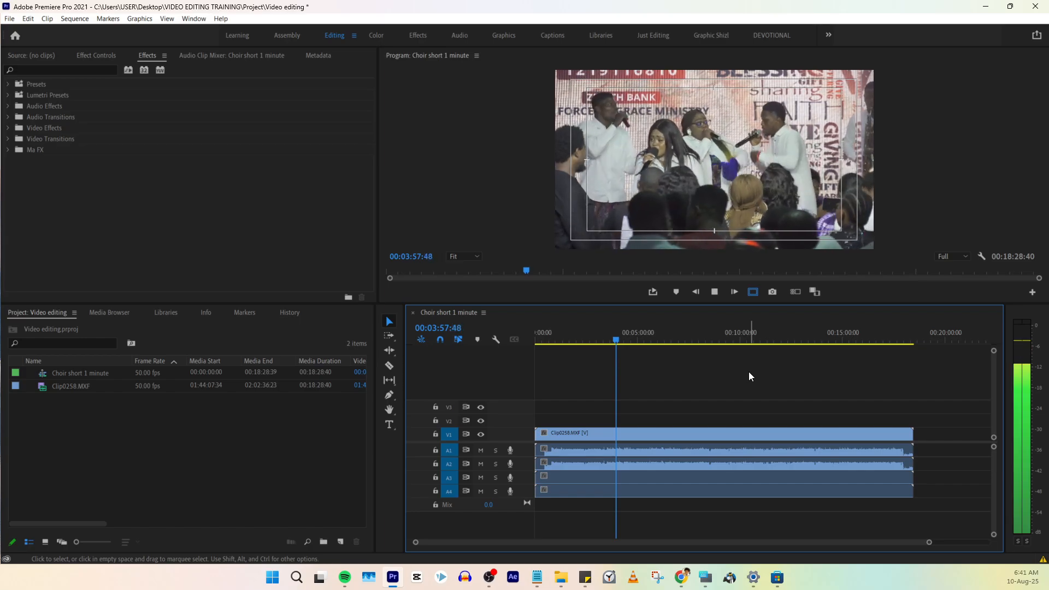
{"action": "key", "text": "space"}
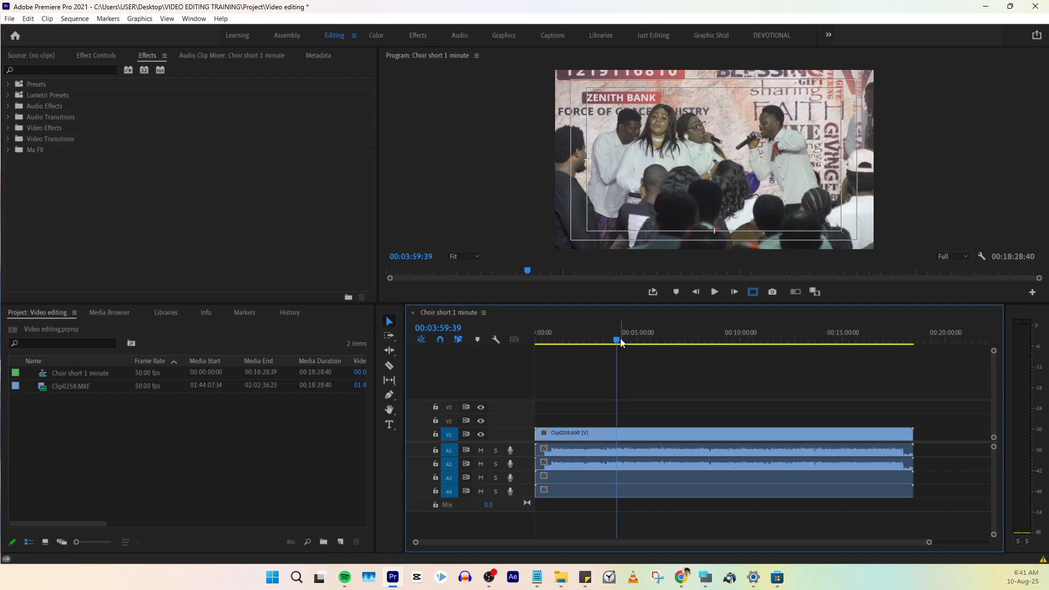
{"action": "mouse_move", "coordinate": [621, 339]}
{"action": "left_mouse_down"}
{"action": "mouse_move", "coordinate": [632, 339]}
{"action": "mouse_move", "coordinate": [595, 337]}
{"action": "mouse_move", "coordinate": [635, 336]}
{"action": "left_mouse_up"}
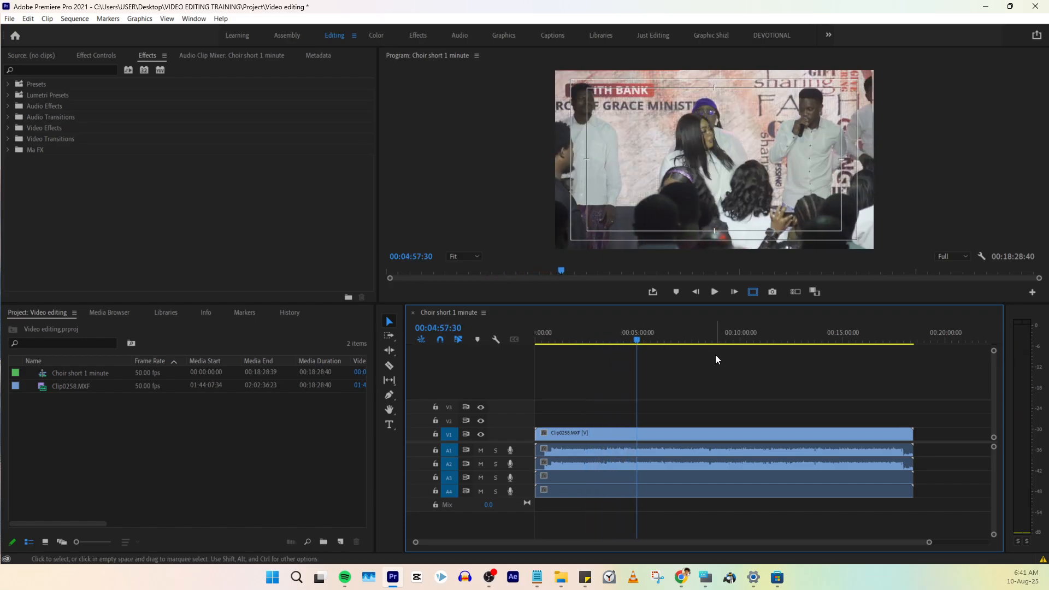
{"action": "key", "text": "space"}
{"action": "key", "text": "space"}
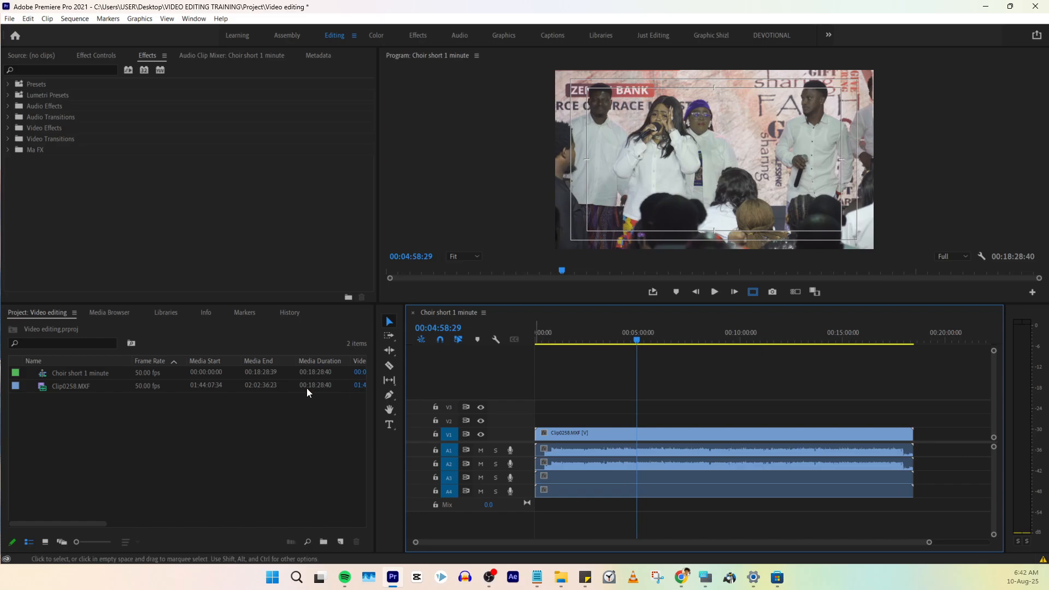
- Review the footage at about 00:05:36 and from 00:10:57, and move the playhead close to the first timeline marker
{"action": "key", "text": "alt+Tab"}
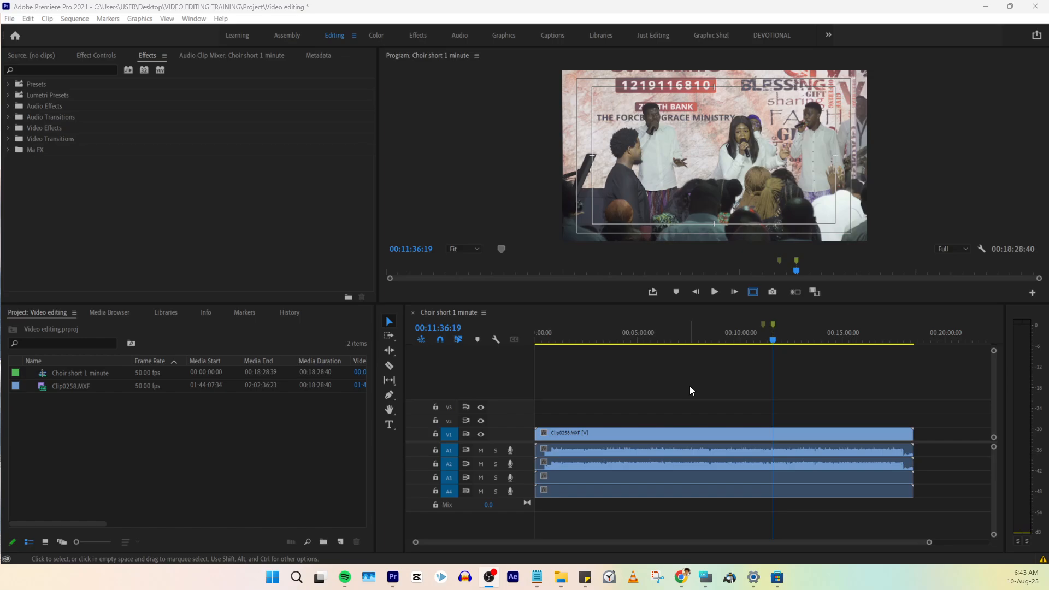
{"action": "left_click", "coordinate": [650, 339]}
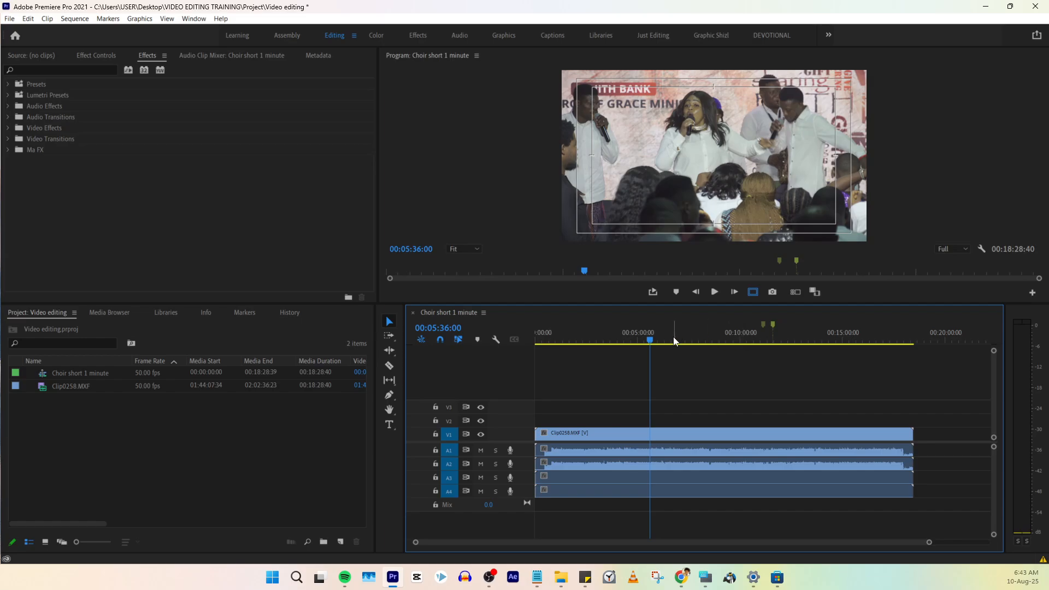
{"action": "left_click", "coordinate": [759, 339]}
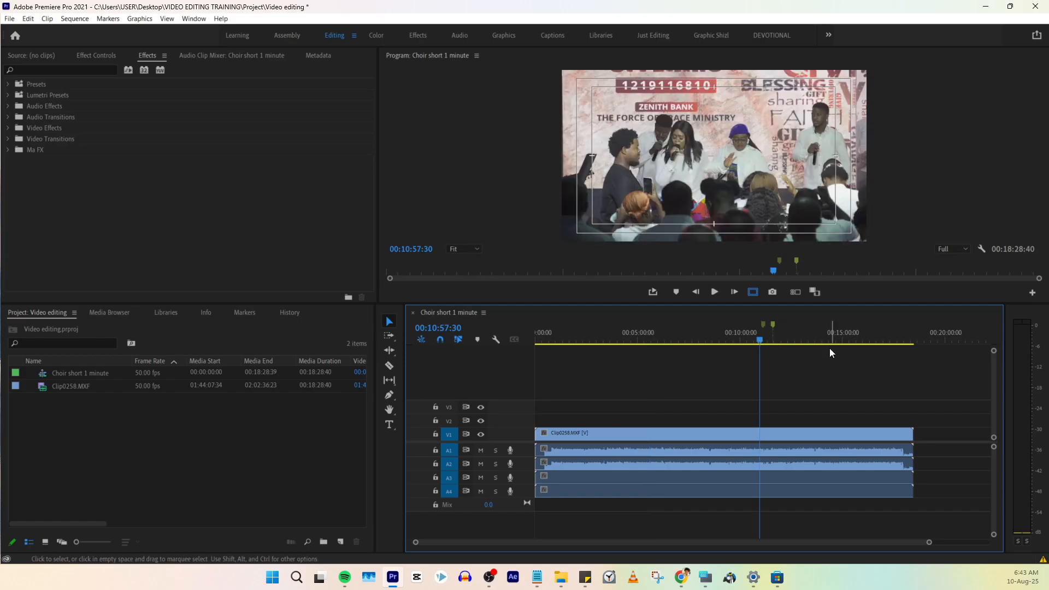
{"action": "key", "text": "space"}
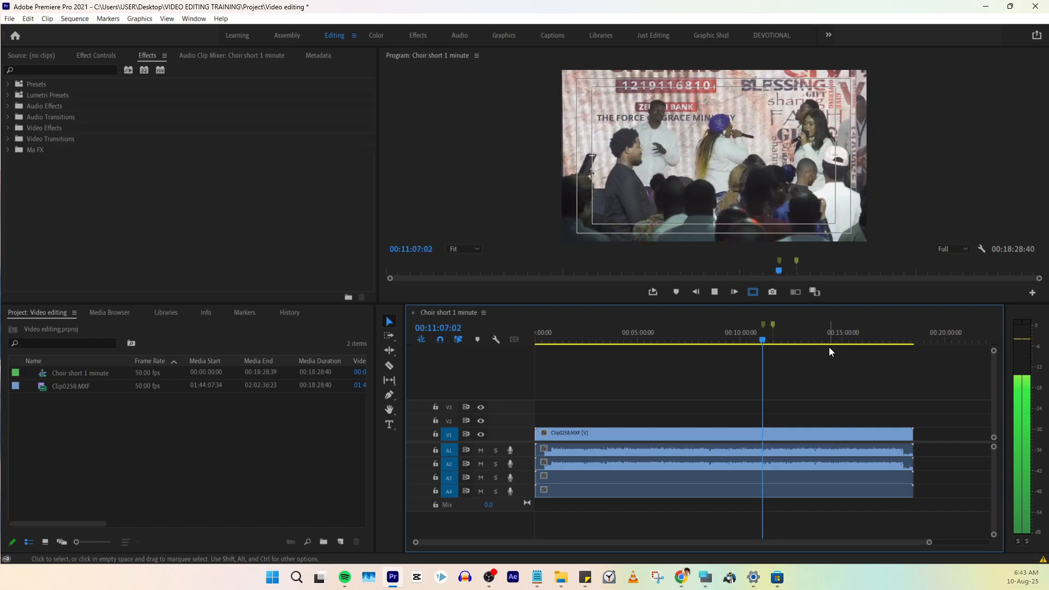
{"action": "key", "text": "space"}
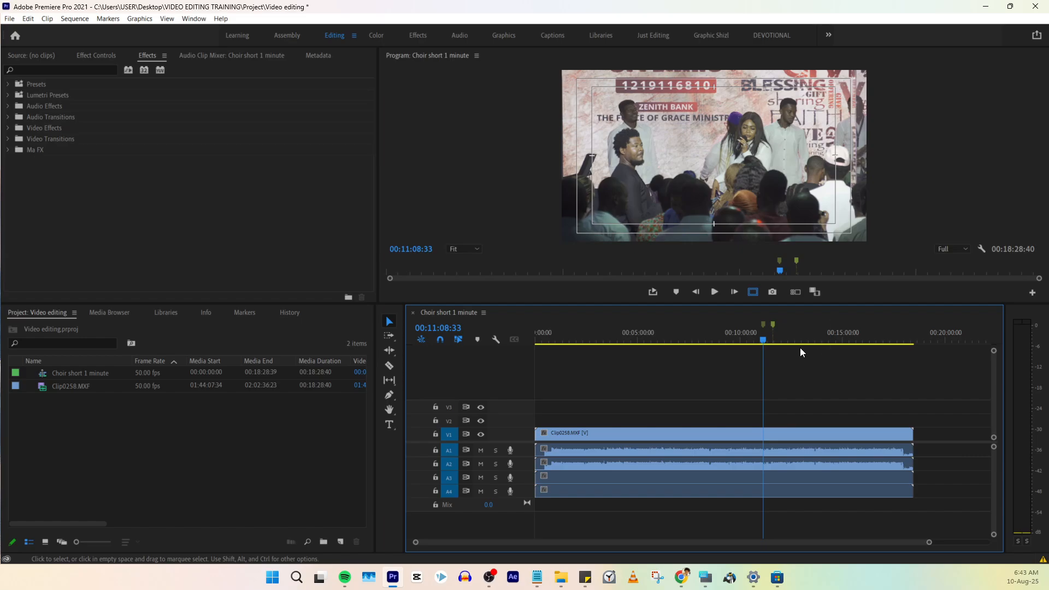
{"action": "left_click", "coordinate": [762, 340]}
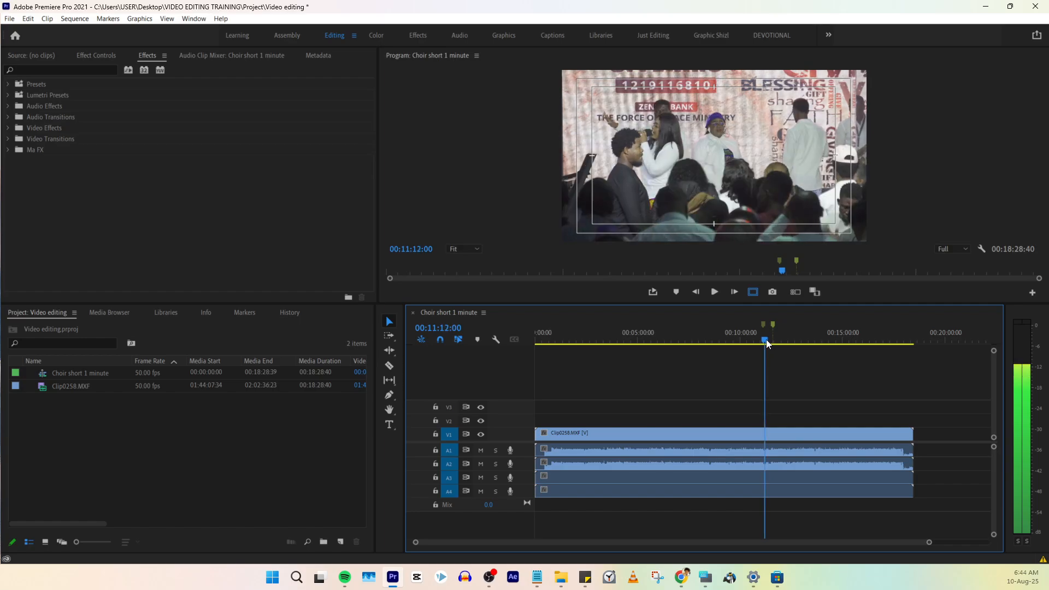
- Play the footage briefly from about 00:11:05:30, near the first marker, to find the short's starting point
{"action": "left_click_drag", "start_coordinate": [766, 339], "coordinate": [763, 339]}
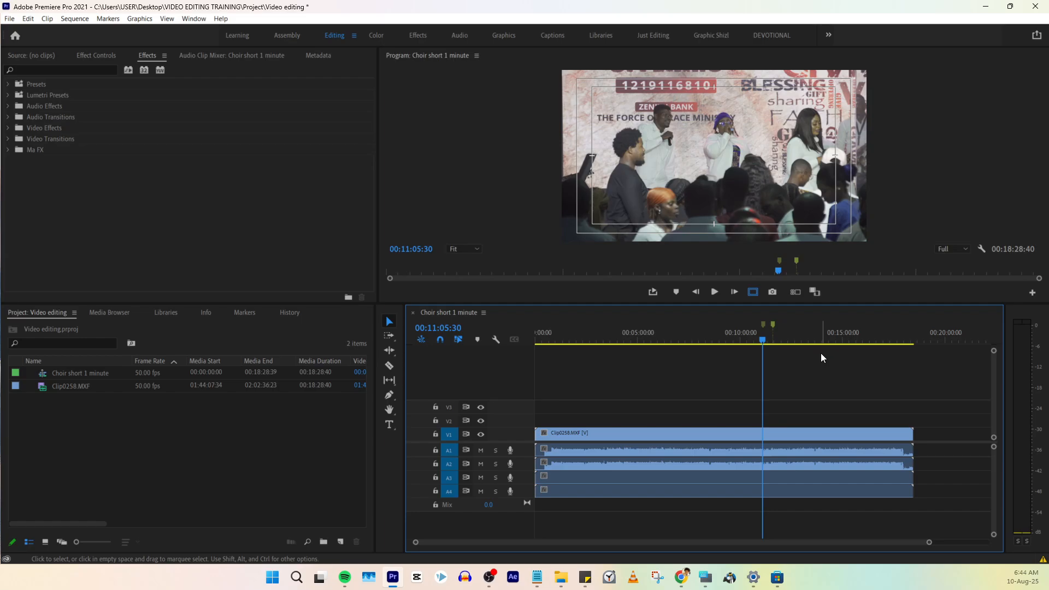
{"action": "key", "text": "space"}
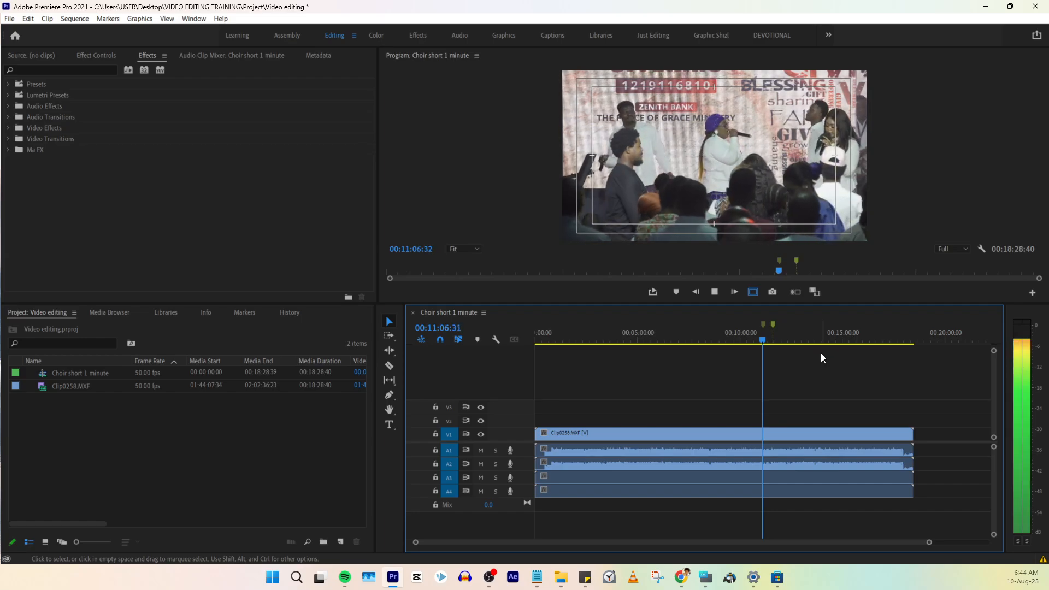
{"action": "key", "text": "space"}
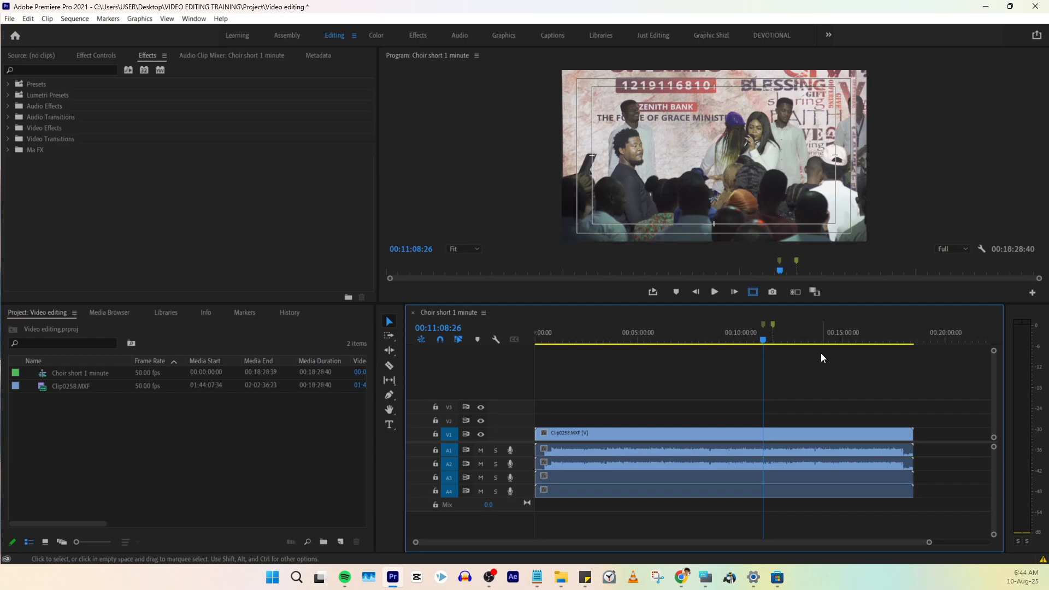
- Step the playhead frame by frame to 00:11:06:19 as the exact starting point for the short
{"action": "key", "text": "Left"}
{"action": "key", "text": "Left"}
{"action": "key", "text": "Left"}
{"action": "key", "text": "Left"}
{"action": "key", "text": "Left"}
{"action": "key", "text": "Left"}
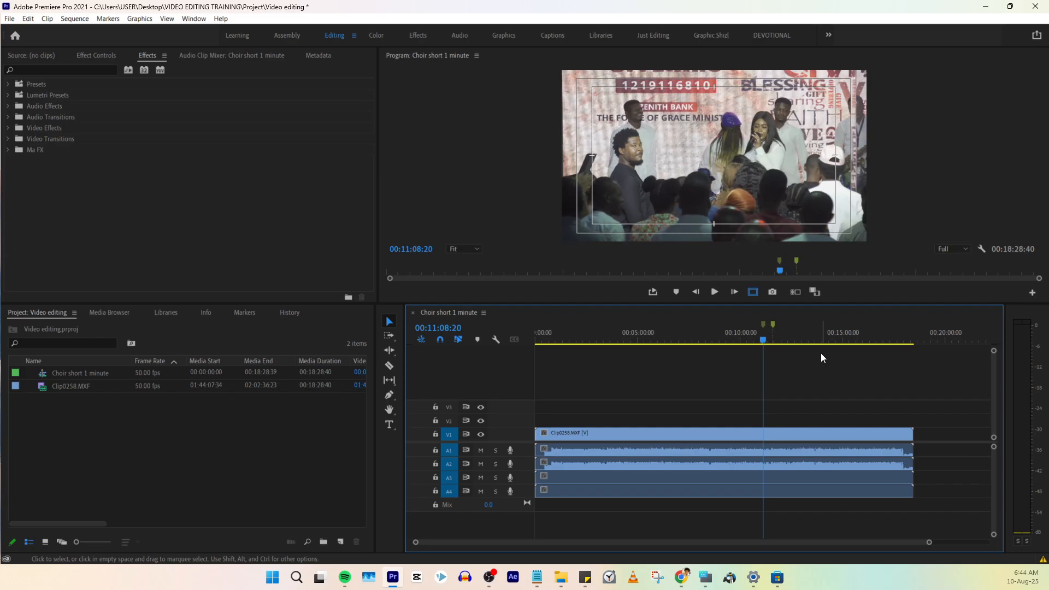
{"action": "key", "text": "Left"}
{"action": "key", "text": "Left"}
{"action": "key", "text": "Left"}
{"action": "key", "text": "Left"}
{"action": "key", "text": "Left"}
{"action": "key", "text": "Left"}
{"action": "key", "text": "Left"}
{"action": "key", "text": "Left"}
{"action": "key", "text": "Left"}
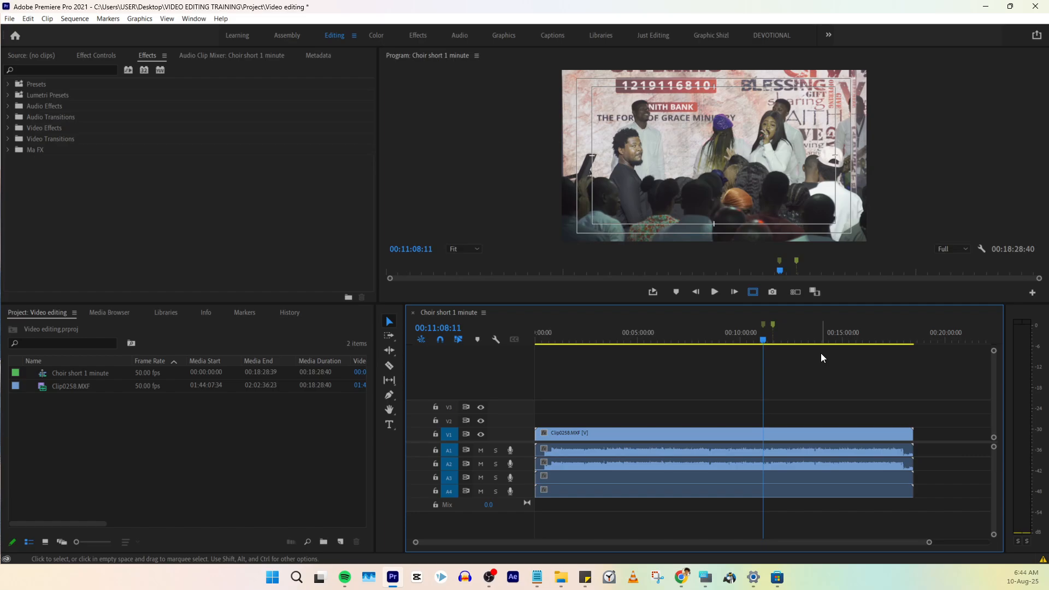
{"action": "key", "text": "Left"}
{"action": "key", "text": "Left"}
{"action": "key", "text": "Left"}
{"action": "key", "text": "Left"}
{"action": "key", "text": "Left"}
{"action": "key", "text": "Left"}
{"action": "key", "text": "Left"}
{"action": "key", "text": "Left"}
{"action": "key", "text": "Left"}
{"action": "key", "text": "Left"}
{"action": "key", "text": "Left"}
{"action": "key", "text": "Left"}
{"action": "key", "text": "Left"}
{"action": "key", "text": "Left"}
{"action": "key", "text": "Left"}
{"action": "key", "text": "Left"}
{"action": "key", "text": "Left"}
{"action": "key", "text": "Left"}
{"action": "key", "text": "Left"}
{"action": "key", "text": "Left"}
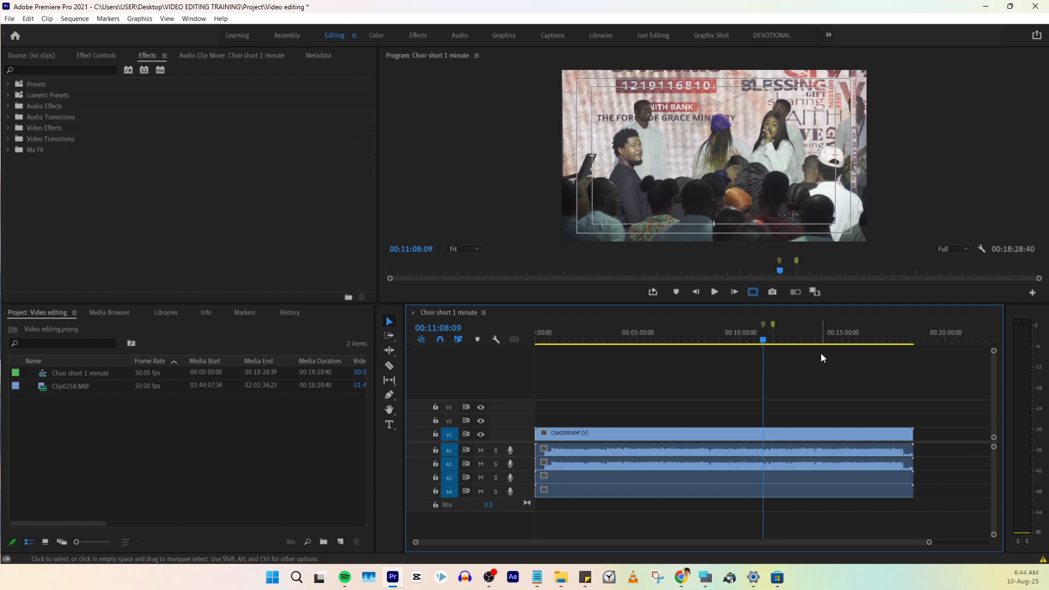
{"action": "key", "text": "Left"}
{"action": "key", "text": "Left"}
{"action": "key", "text": "Left"}
{"action": "key", "text": "Left"}
{"action": "key", "text": "Left"}
{"action": "key", "text": "Left"}
{"action": "key", "text": "Left"}
{"action": "key", "text": "Left"}
{"action": "key", "text": "Left"}
{"action": "key", "text": "Left"}
{"action": "key", "text": "Left"}
{"action": "key", "text": "Left"}
{"action": "key", "text": "Left"}
{"action": "key", "text": "Left"}
{"action": "key", "text": "Left"}
{"action": "key", "text": "Left"}
{"action": "key", "text": "Left"}
{"action": "key", "text": "Left"}
{"action": "key", "text": "Left"}
{"action": "key", "text": "Left"}
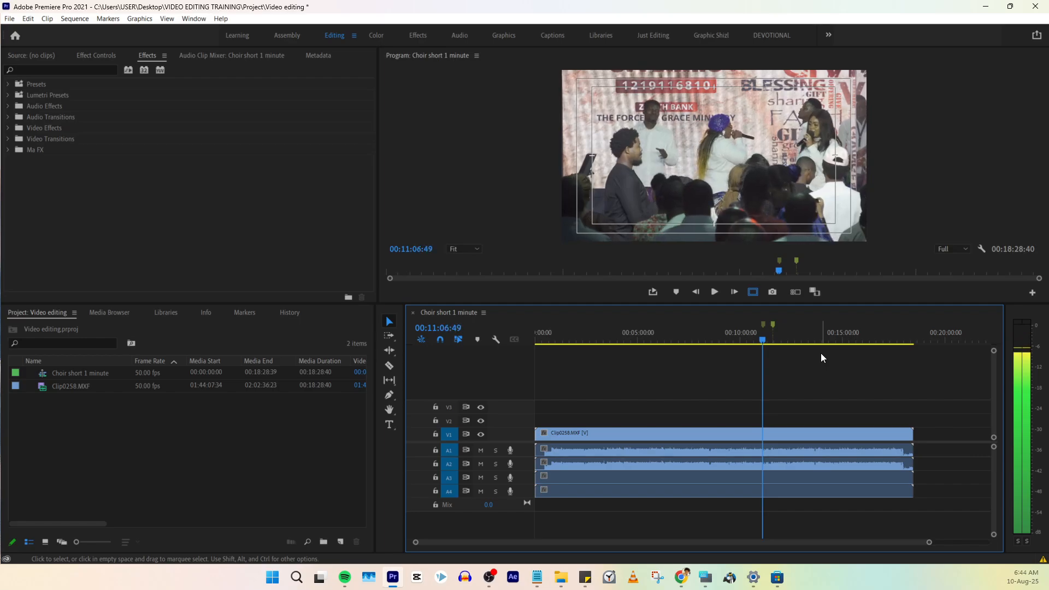
{"action": "key", "text": "Left"}
{"action": "key", "text": "Left"}
{"action": "key", "text": "Left"}
{"action": "key", "text": "Left"}
{"action": "key", "text": "Left"}
{"action": "key", "text": "Left"}
{"action": "key", "text": "Left"}
{"action": "key", "text": "Left"}
{"action": "key", "text": "Left"}
{"action": "key", "text": "Left"}
{"action": "key", "text": "Left"}
{"action": "key", "text": "Left"}
{"action": "key", "text": "Left"}
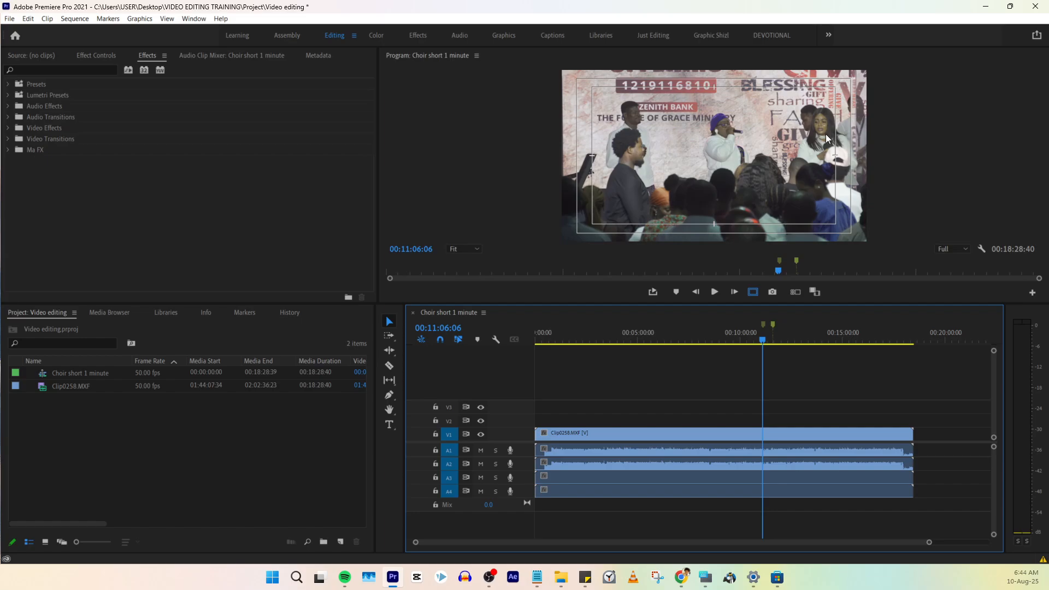
{"action": "key", "text": "Right"}
{"action": "key", "text": "Right"}
{"action": "key", "text": "Right"}
{"action": "key", "text": "Right"}
{"action": "key", "text": "Right"}
{"action": "key", "text": "Right"}
{"action": "key", "text": "Right"}
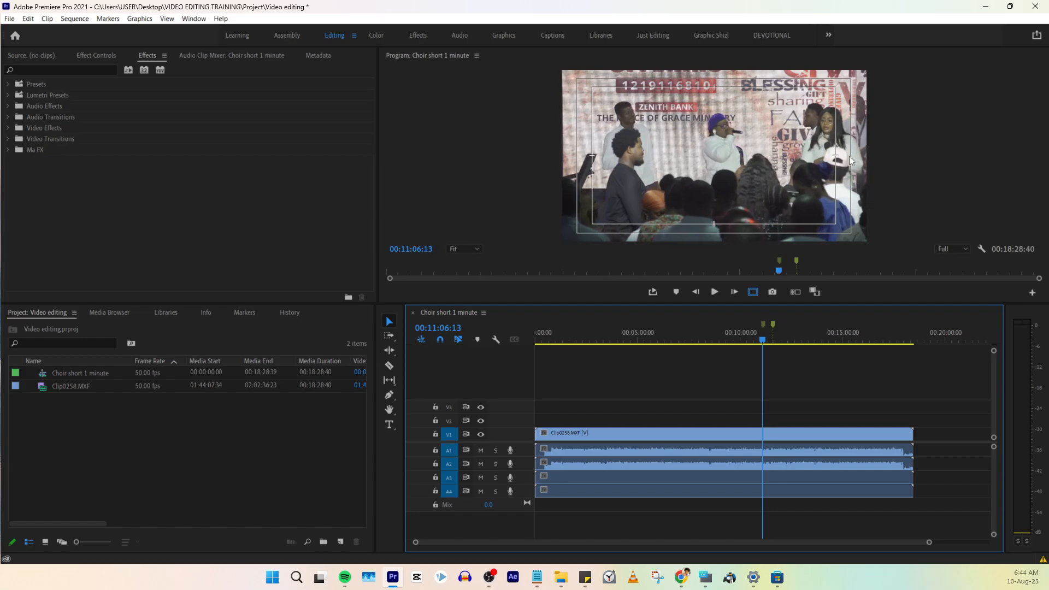
{"action": "key", "text": "Right"}
{"action": "key", "text": "Right"}
{"action": "key", "text": "Right"}
{"action": "key", "text": "Right"}
{"action": "key", "text": "Right"}
{"action": "key", "text": "Right"}
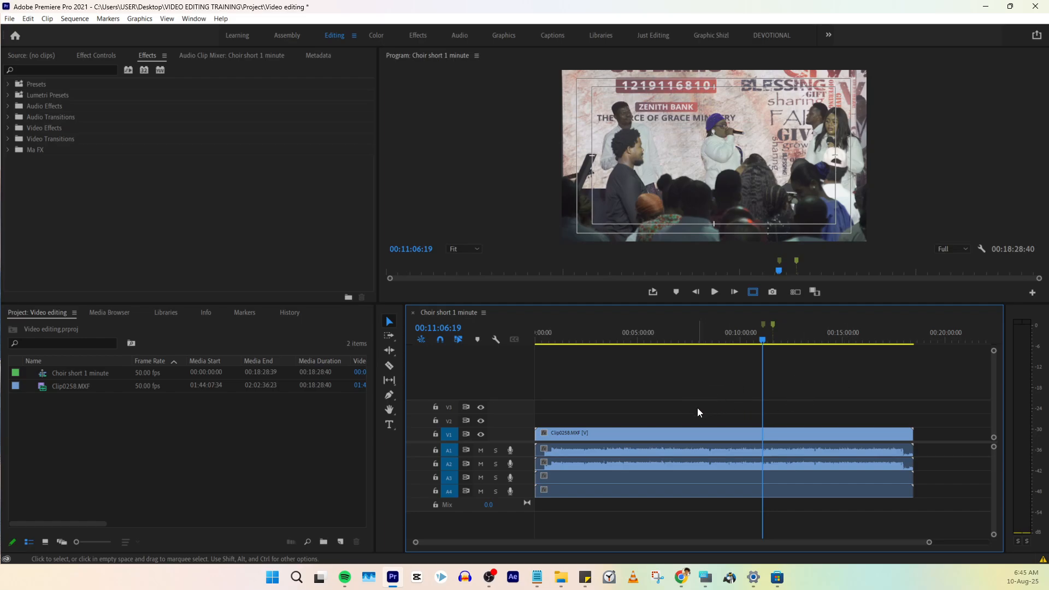
- Select the clip on all video and audio tracks and split it at 00:11:06:19
{"action": "left_click_drag", "start_coordinate": [698, 409], "coordinate": [763, 508]}
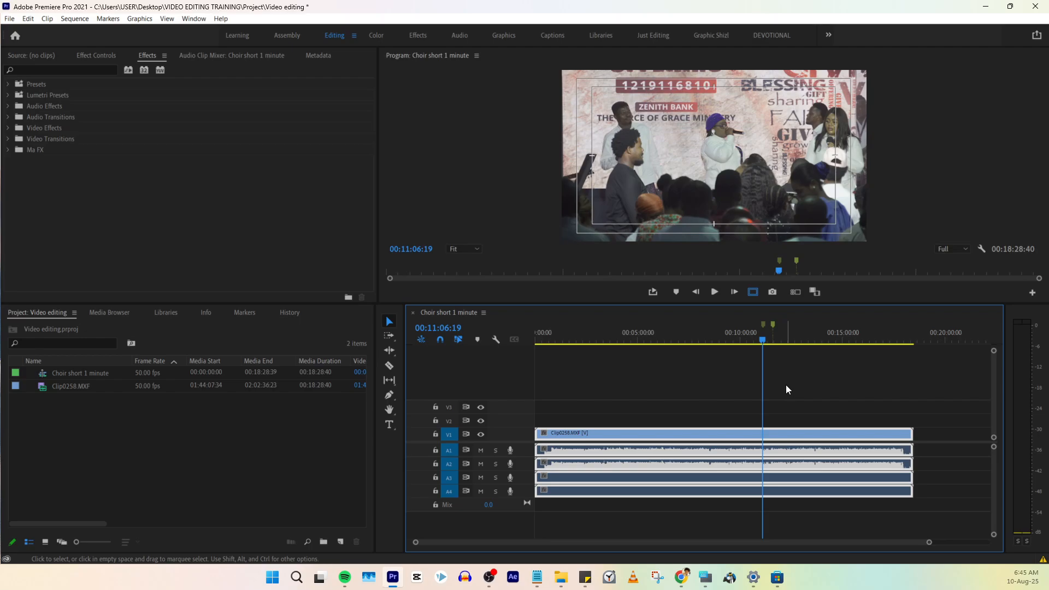
{"action": "left_click", "coordinate": [705, 578]}
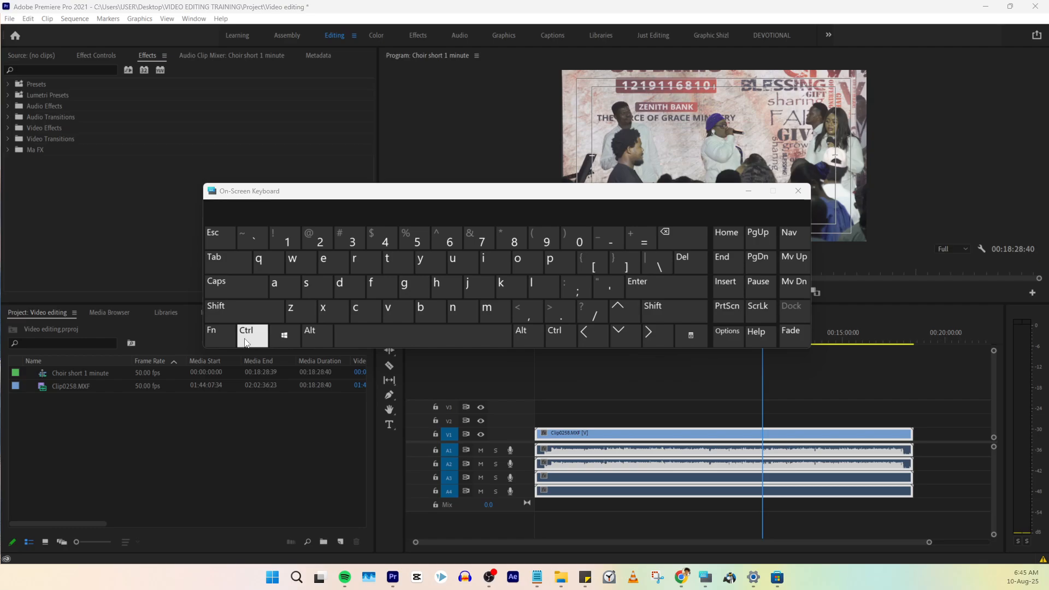
{"action": "left_click", "coordinate": [244, 310]}
{"action": "left_click", "coordinate": [749, 191]}
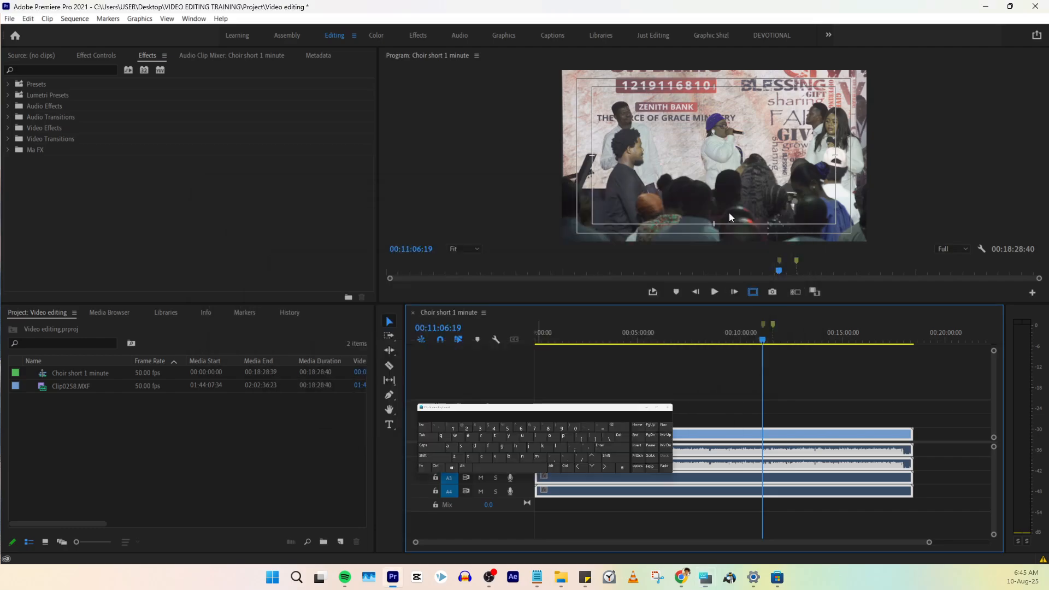
{"action": "left_click", "coordinate": [809, 402]}
{"action": "left_click_drag", "start_coordinate": [809, 402], "coordinate": [842, 499]}
{"action": "key", "text": "ctrl+k"}
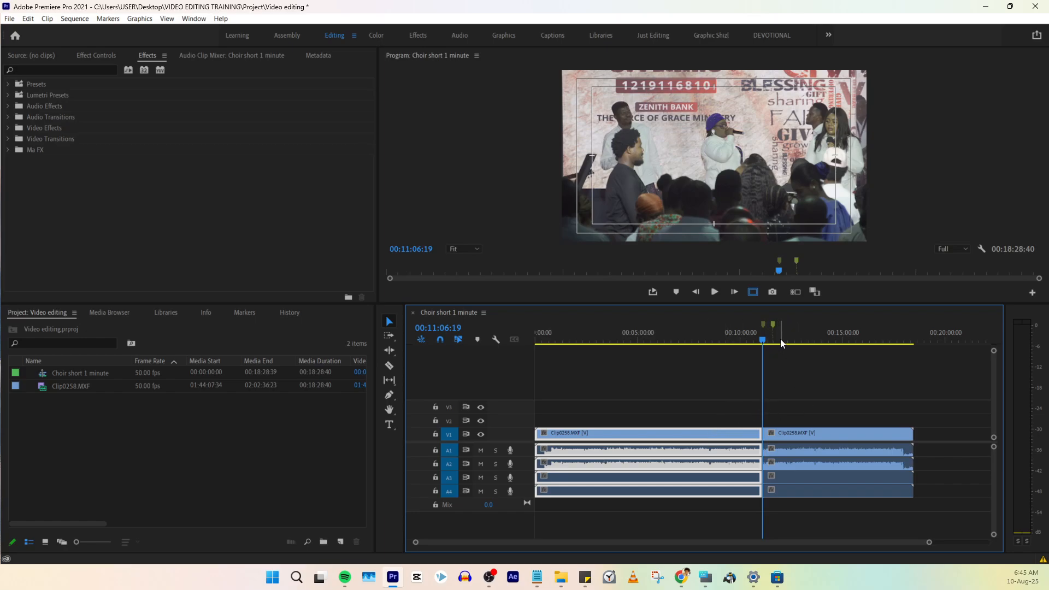
- Delete the video and audio of the segment before the cut at 00:11:06:19
{"action": "left_click", "coordinate": [702, 415]}
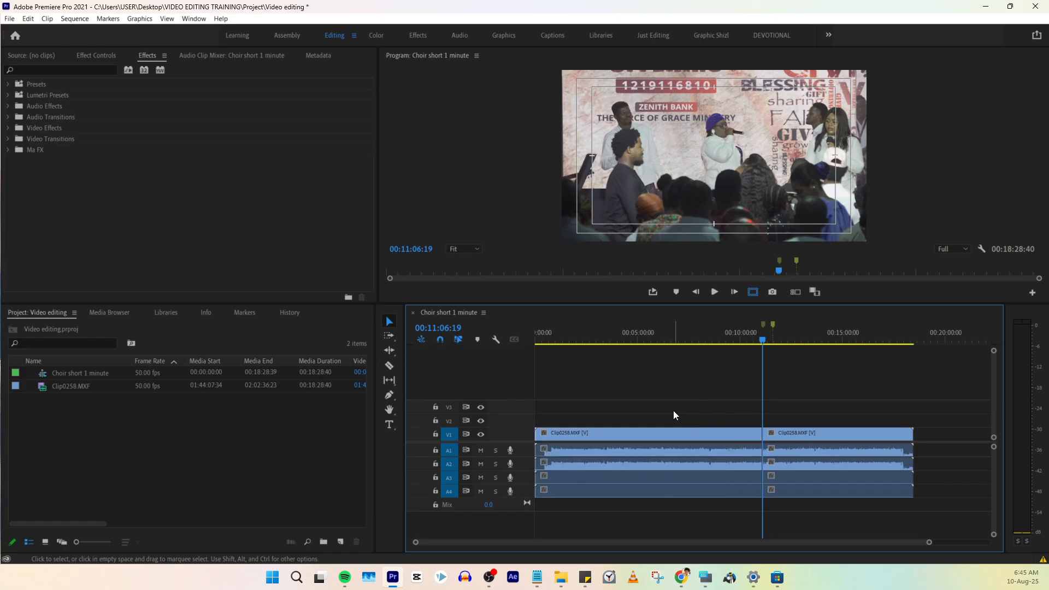
{"action": "left_click_drag", "start_coordinate": [674, 411], "coordinate": [700, 496]}
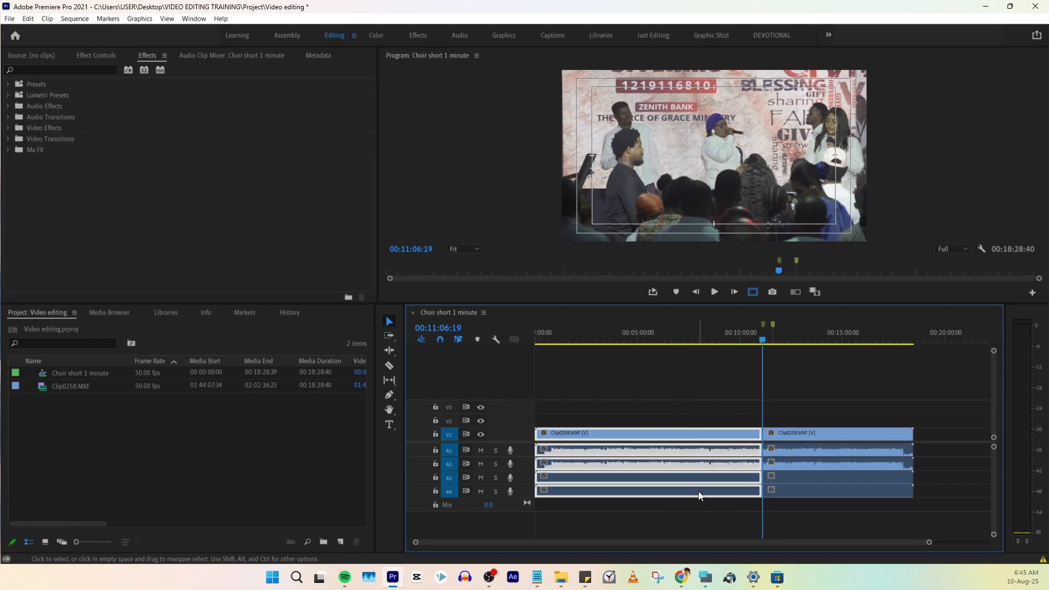
{"action": "key", "text": "ctrl+super+o"}
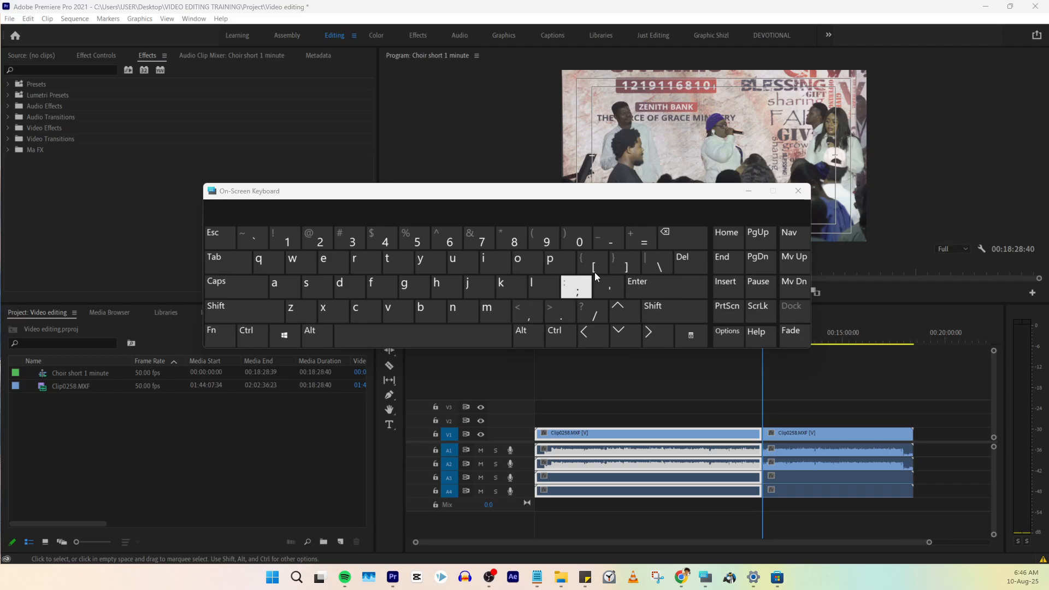
{"action": "left_click", "coordinate": [748, 190]}
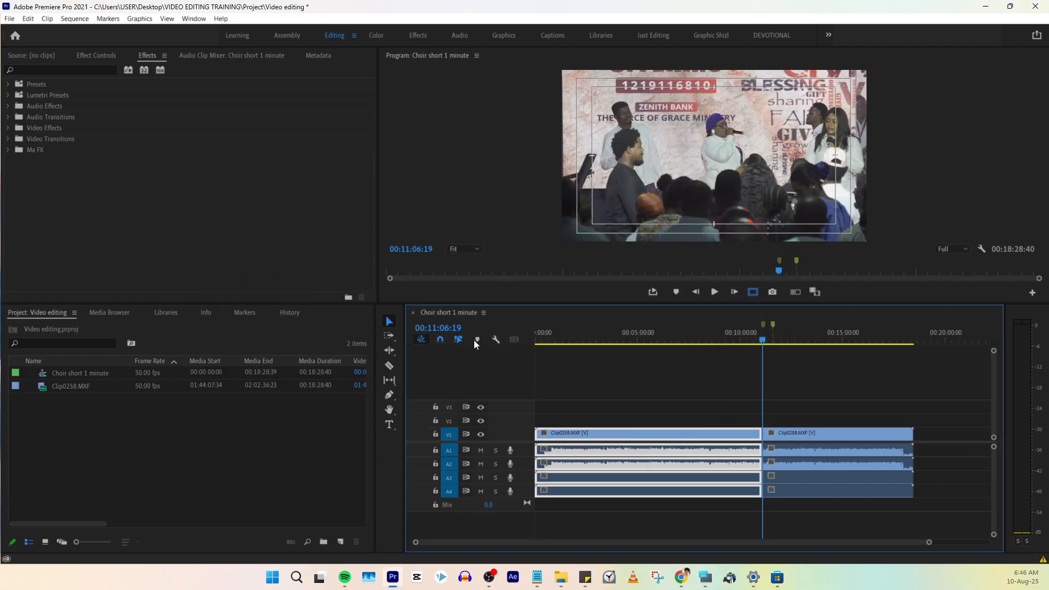
{"action": "key", "text": "Delete"}
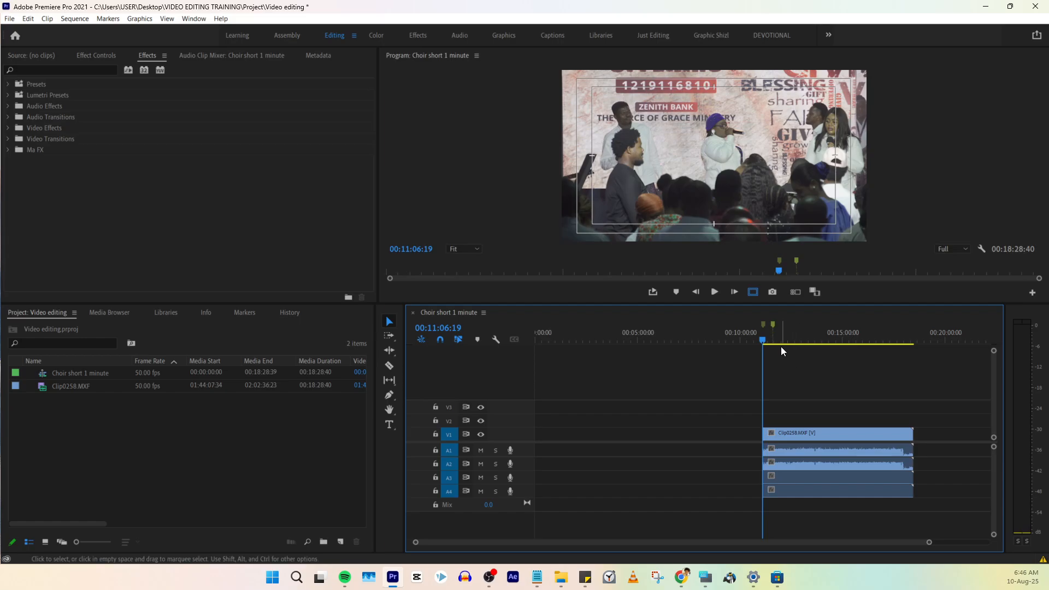
- Play the remaining clip to find its ending point and place the playhead at 00:11:35:08, just before the second marker
{"action": "key", "text": "space"}
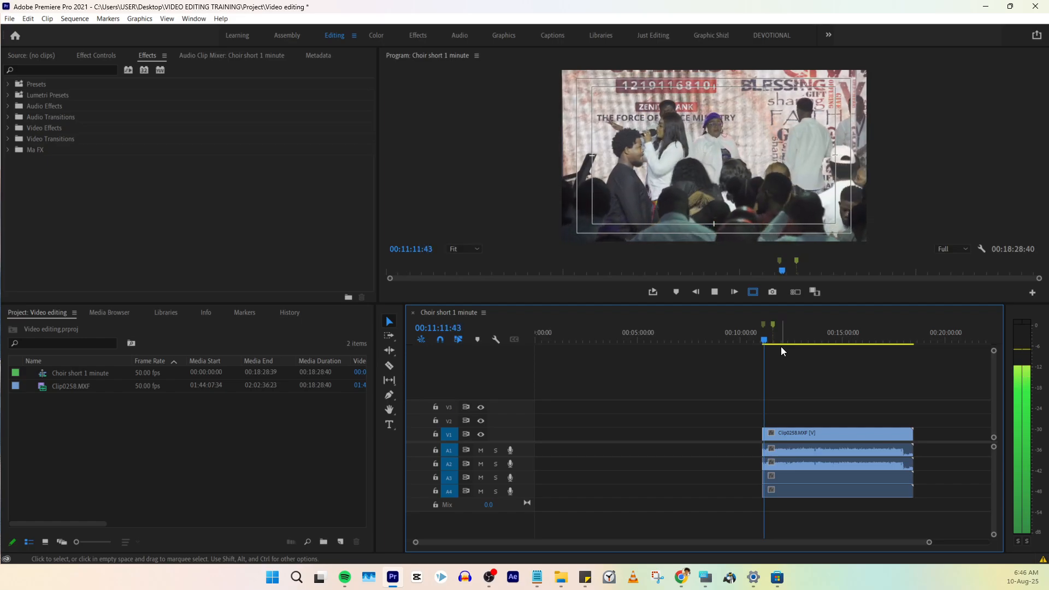
{"action": "key", "text": "equal"}
{"action": "key", "text": "equal"}
{"action": "key", "text": "equal"}
{"action": "key", "text": "equal"}
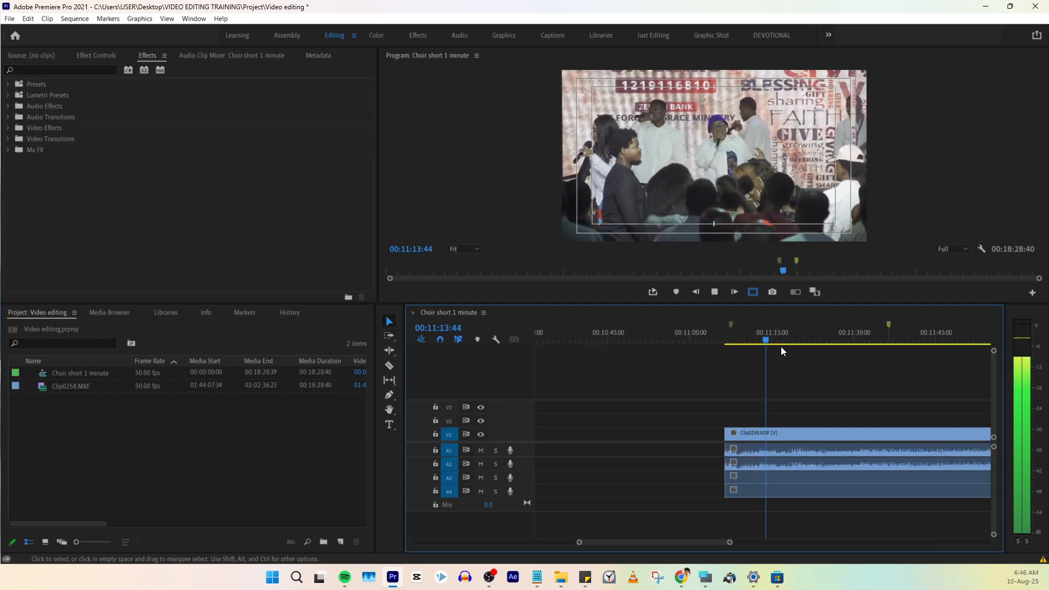
{"action": "key", "text": "space"}
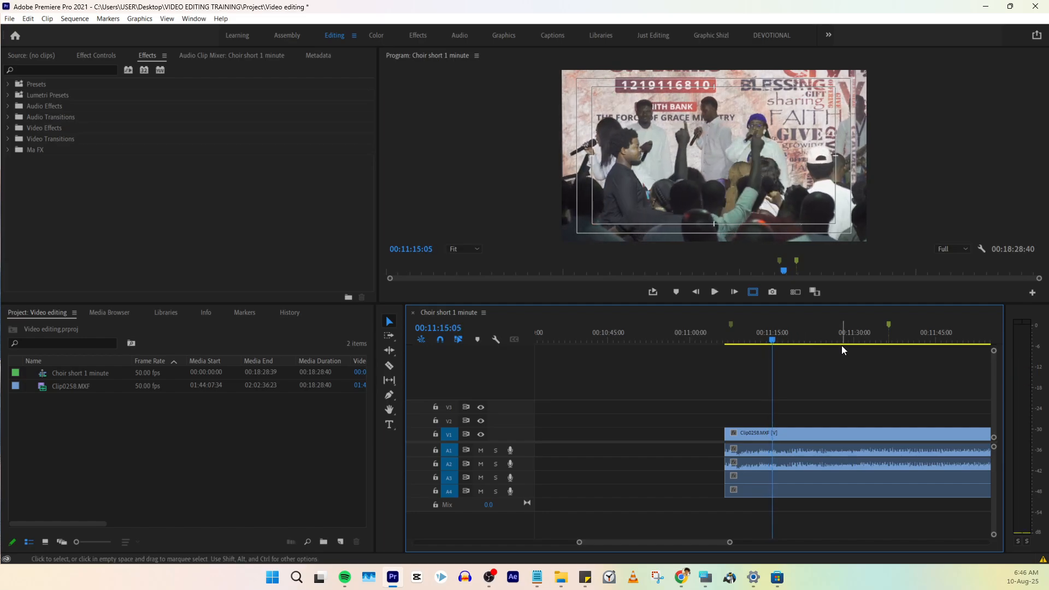
{"action": "left_click", "coordinate": [879, 339]}
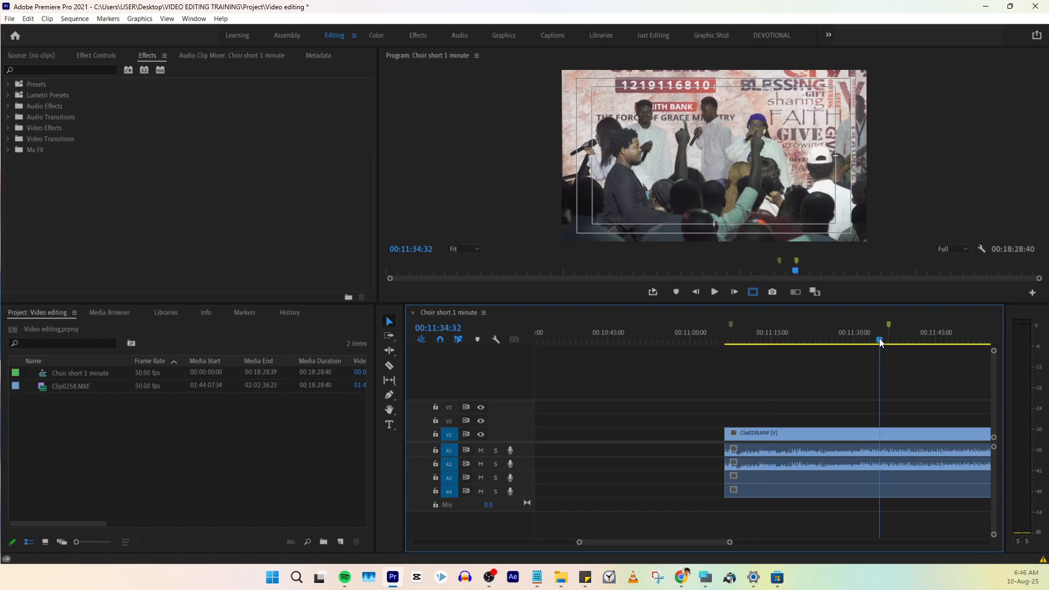
{"action": "key", "text": "space"}
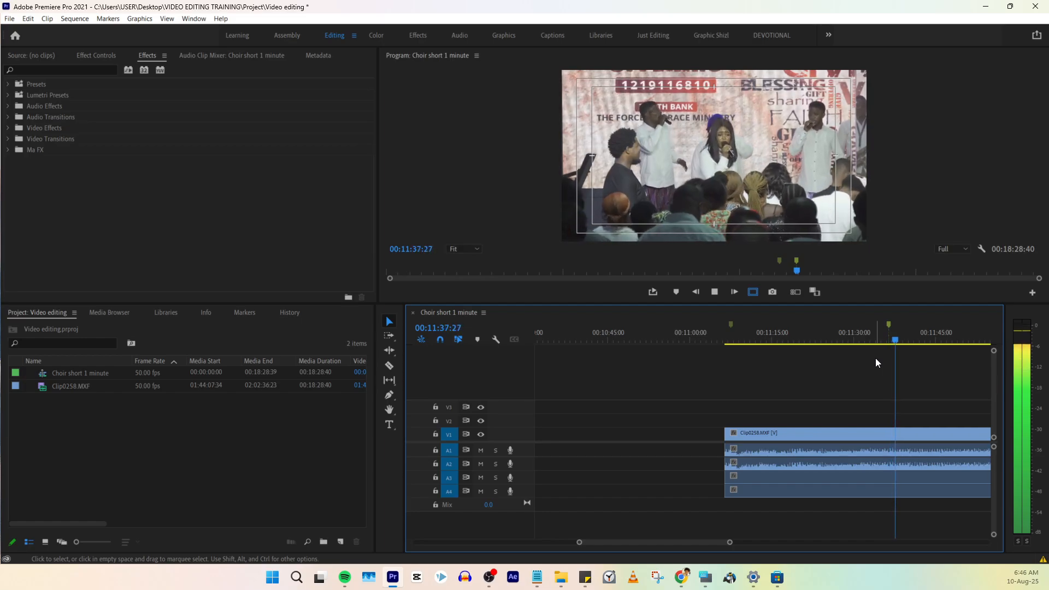
{"action": "key", "text": "space"}
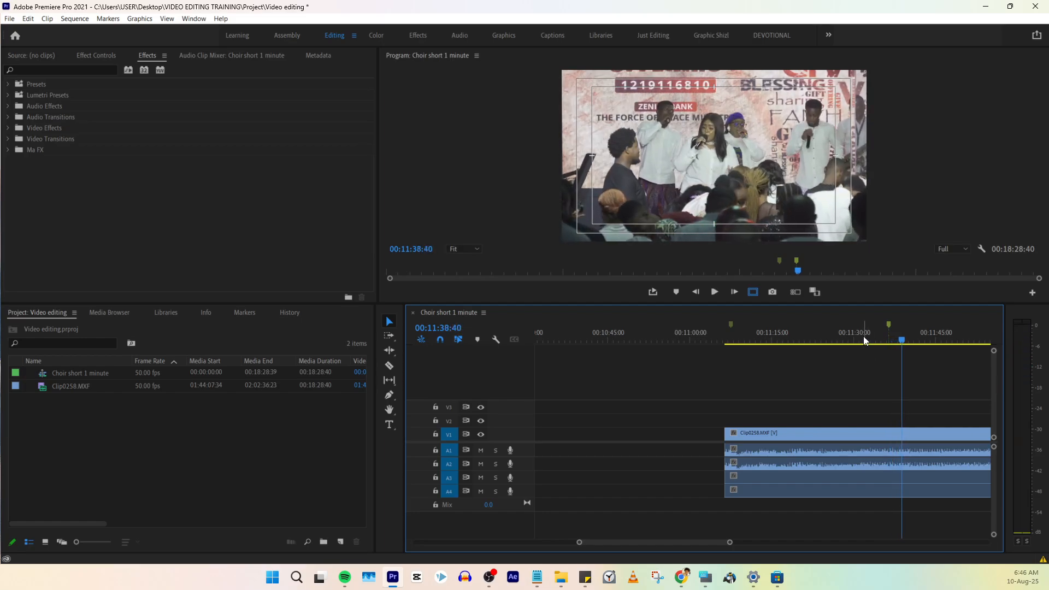
{"action": "left_click", "coordinate": [864, 338]}
{"action": "key", "text": "space"}
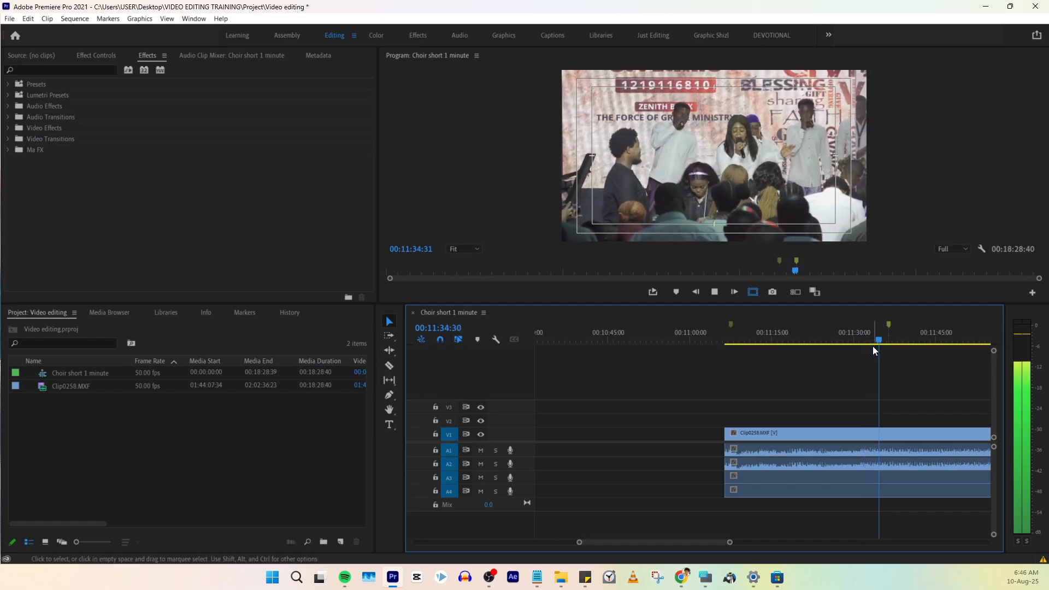
{"action": "key", "text": "space"}
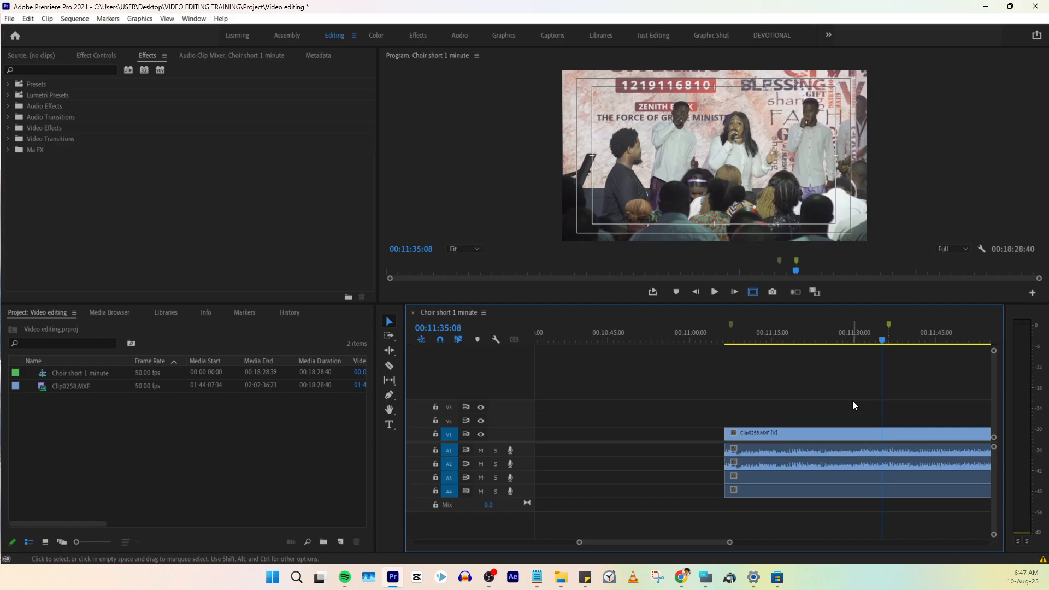
- Split the clip on all tracks at 00:11:35:08 and delete everything after the cut
{"action": "left_click_drag", "start_coordinate": [852, 401], "coordinate": [867, 504]}
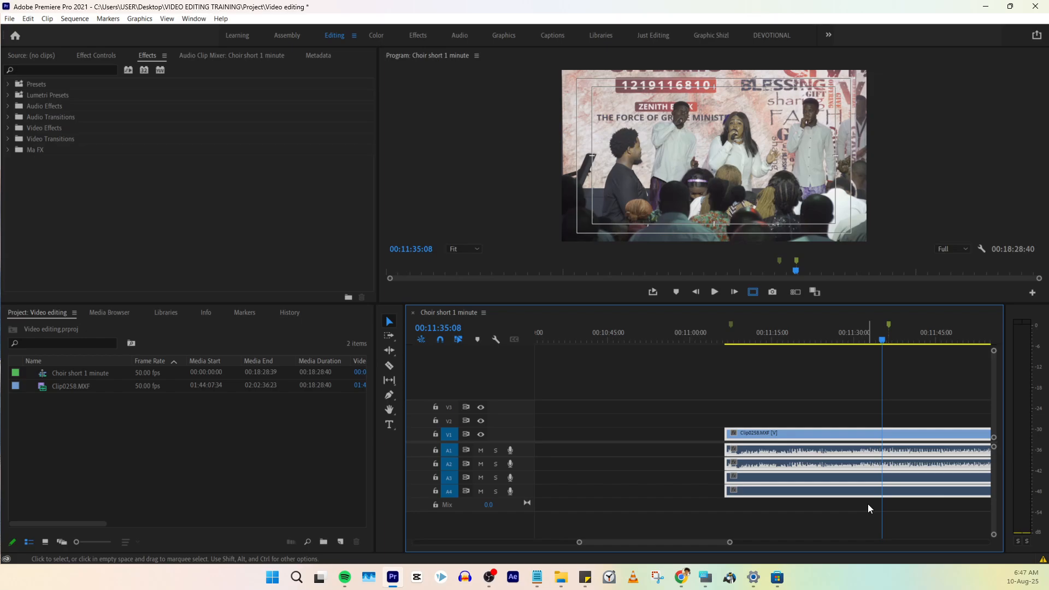
{"action": "key", "text": "ctrl+k"}
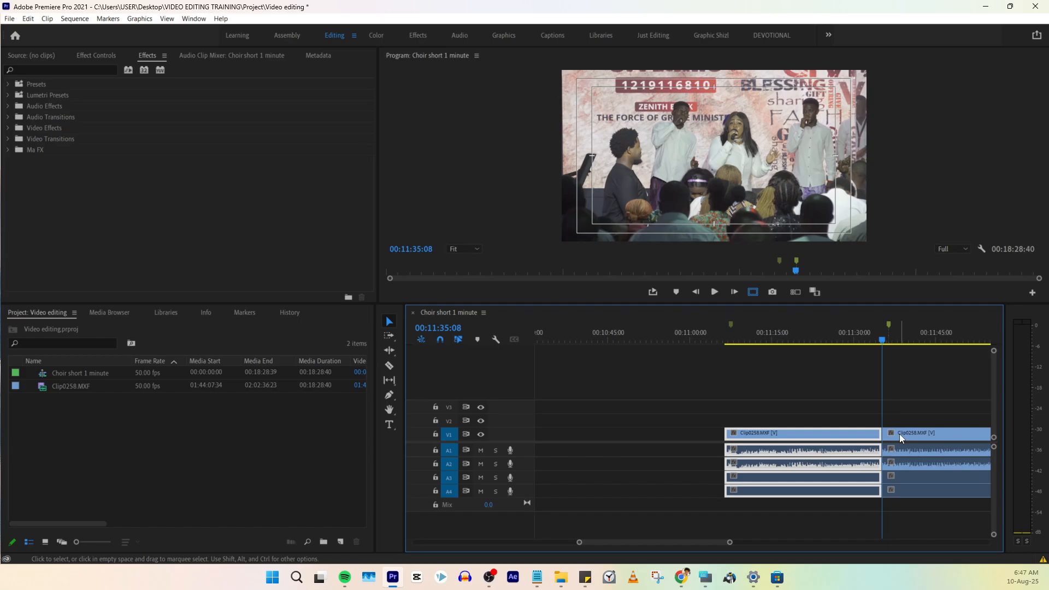
{"action": "key", "text": "backslash"}
{"action": "left_click_drag", "start_coordinate": [839, 420], "coordinate": [877, 494]}
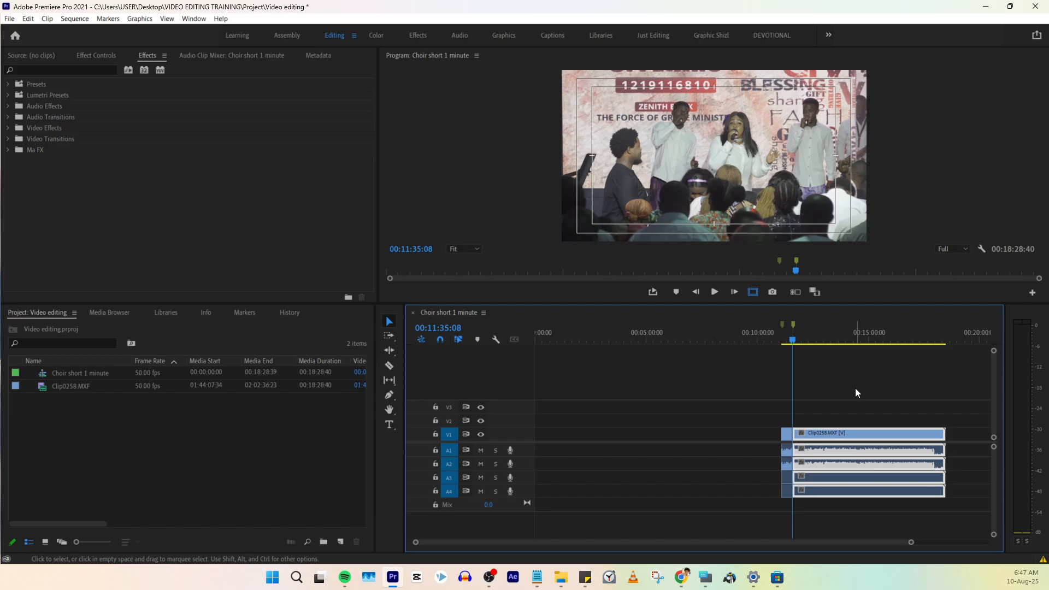
{"action": "key", "text": "Delete"}
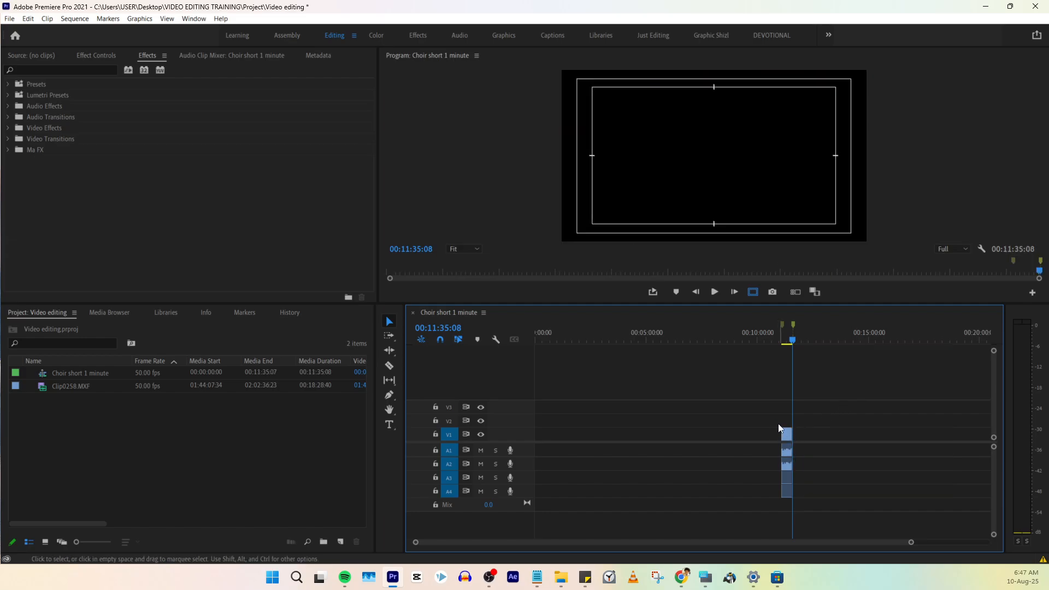
- Review the remaining segment between the two markers, scrubbing the playhead to about 00:11:19:36
{"action": "left_click_drag", "start_coordinate": [779, 421], "coordinate": [812, 491]}
{"action": "key", "text": "space"}
{"action": "left_click", "coordinate": [786, 337]}
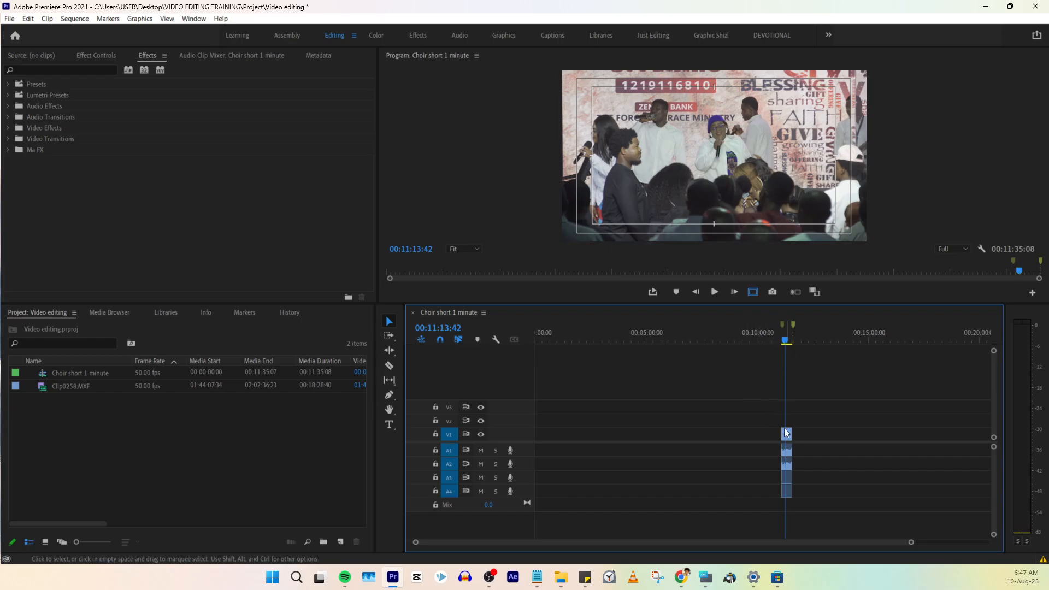
{"action": "left_click_drag", "start_coordinate": [776, 418], "coordinate": [820, 495]}
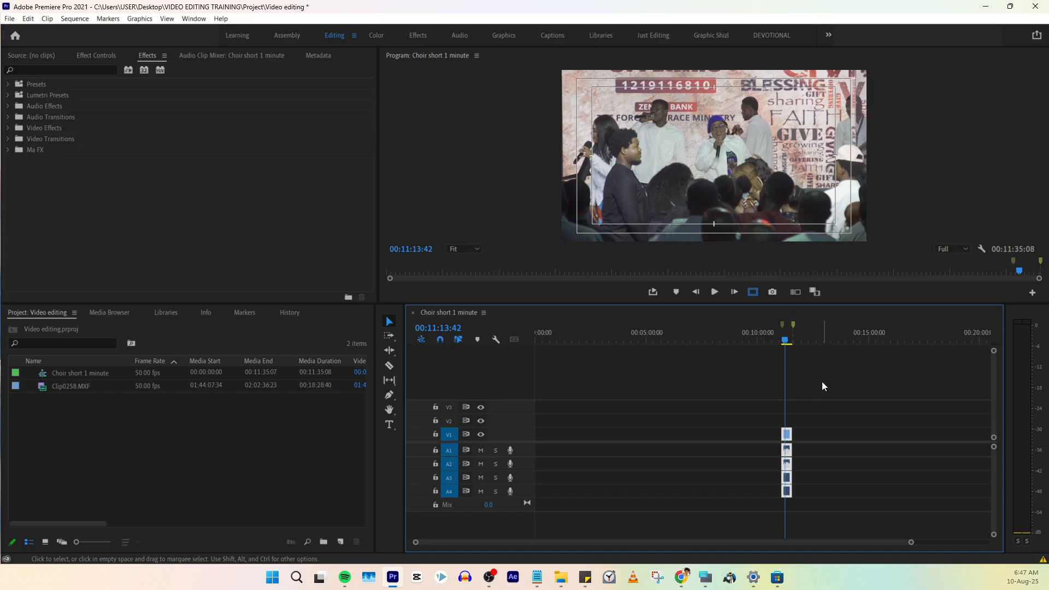
{"action": "left_click", "coordinate": [822, 381]}
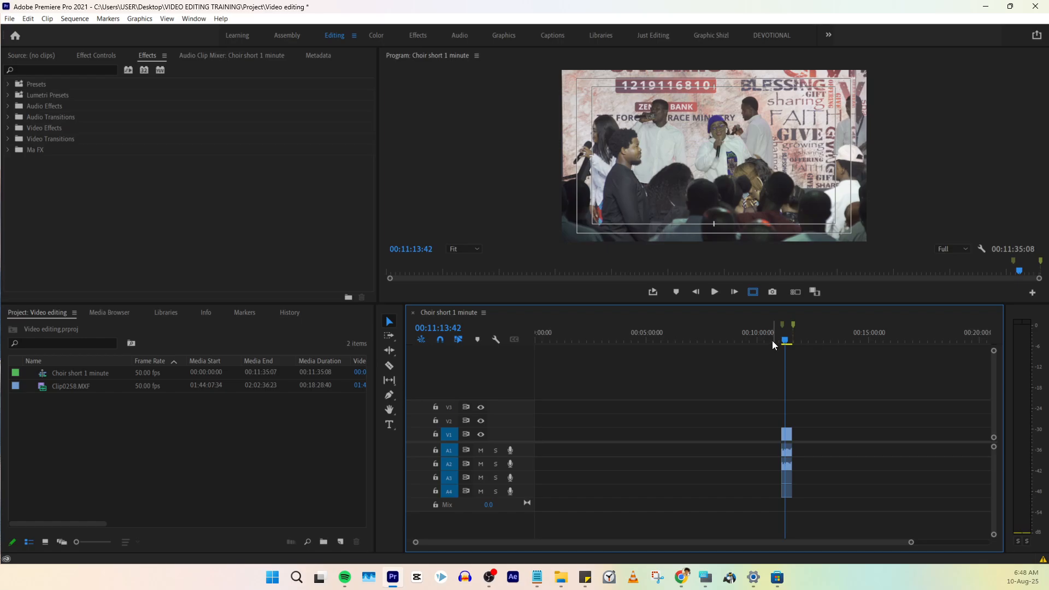
{"action": "left_click_drag", "start_coordinate": [774, 340], "coordinate": [788, 340]}
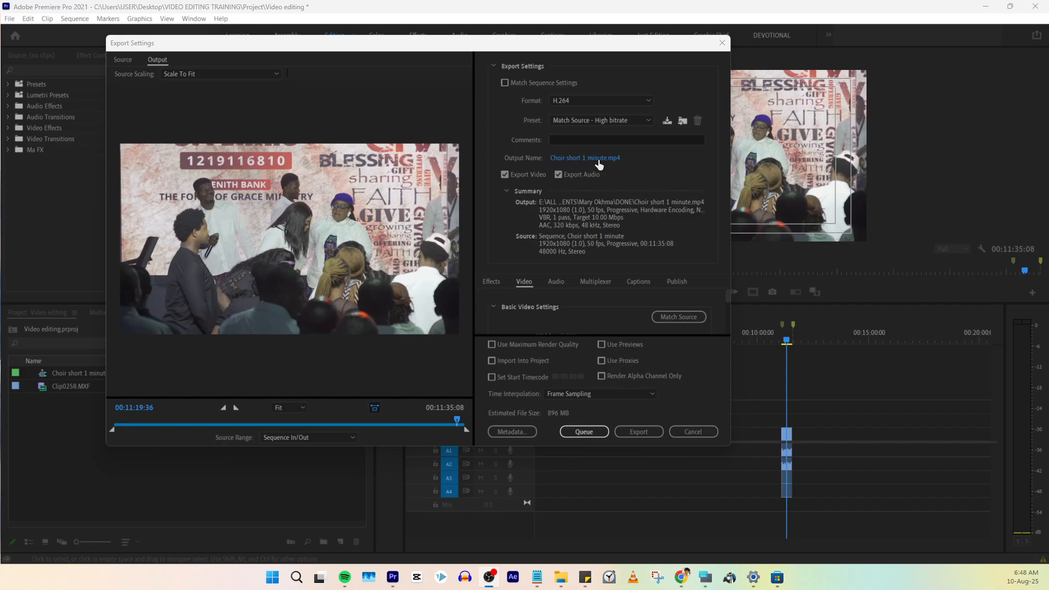
- Look at the media export settings for the Choir short 1 minute sequence and at the available export types, without exporting
{"action": "left_click", "coordinate": [686, 431]}
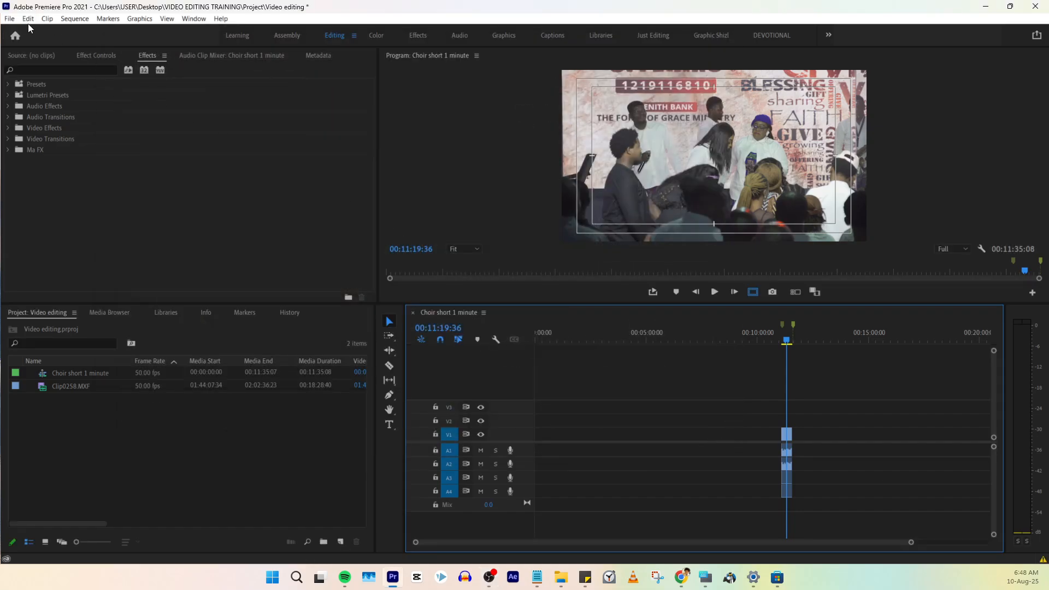
{"action": "left_click", "coordinate": [13, 19]}
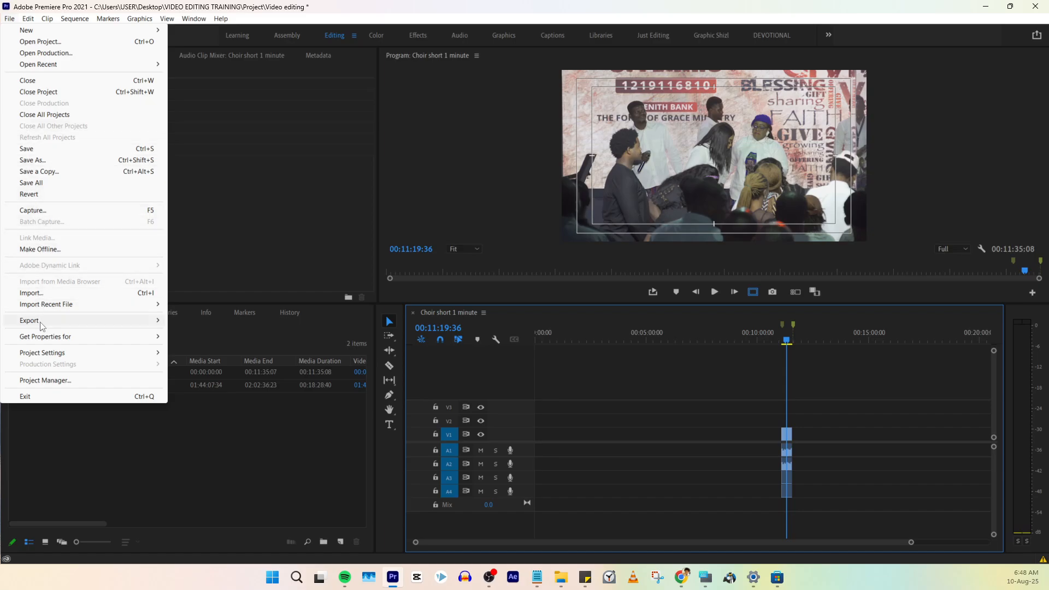
{"action": "mouse_move", "coordinate": [42, 326]}
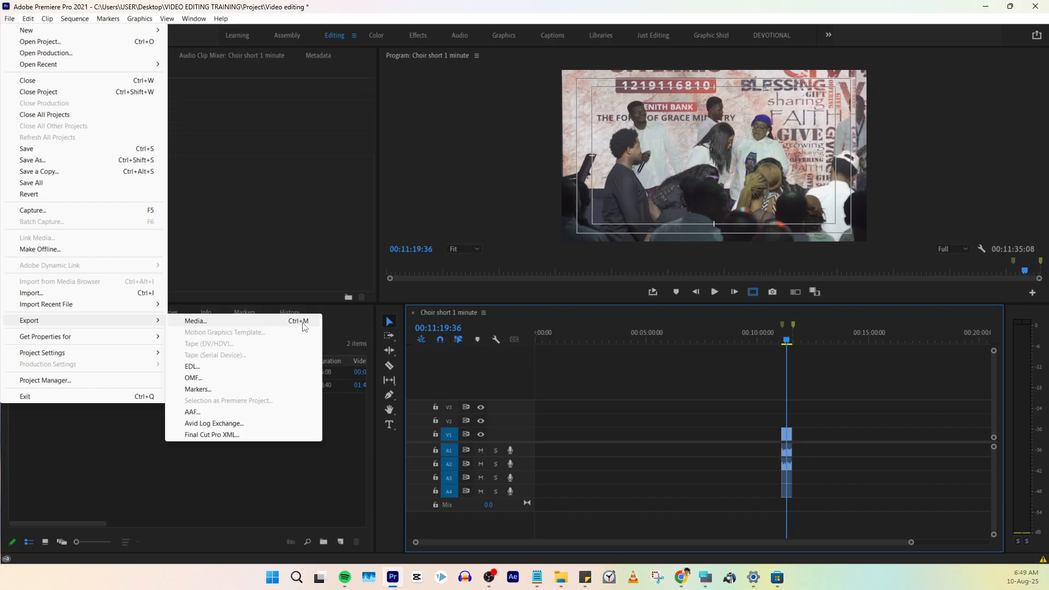
{"action": "left_click", "coordinate": [684, 415]}
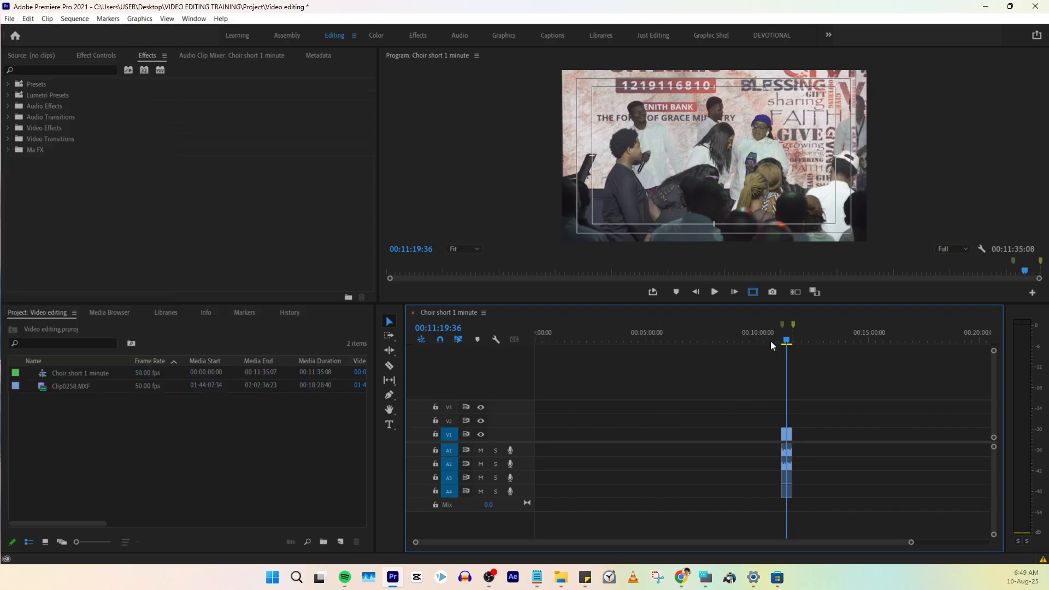